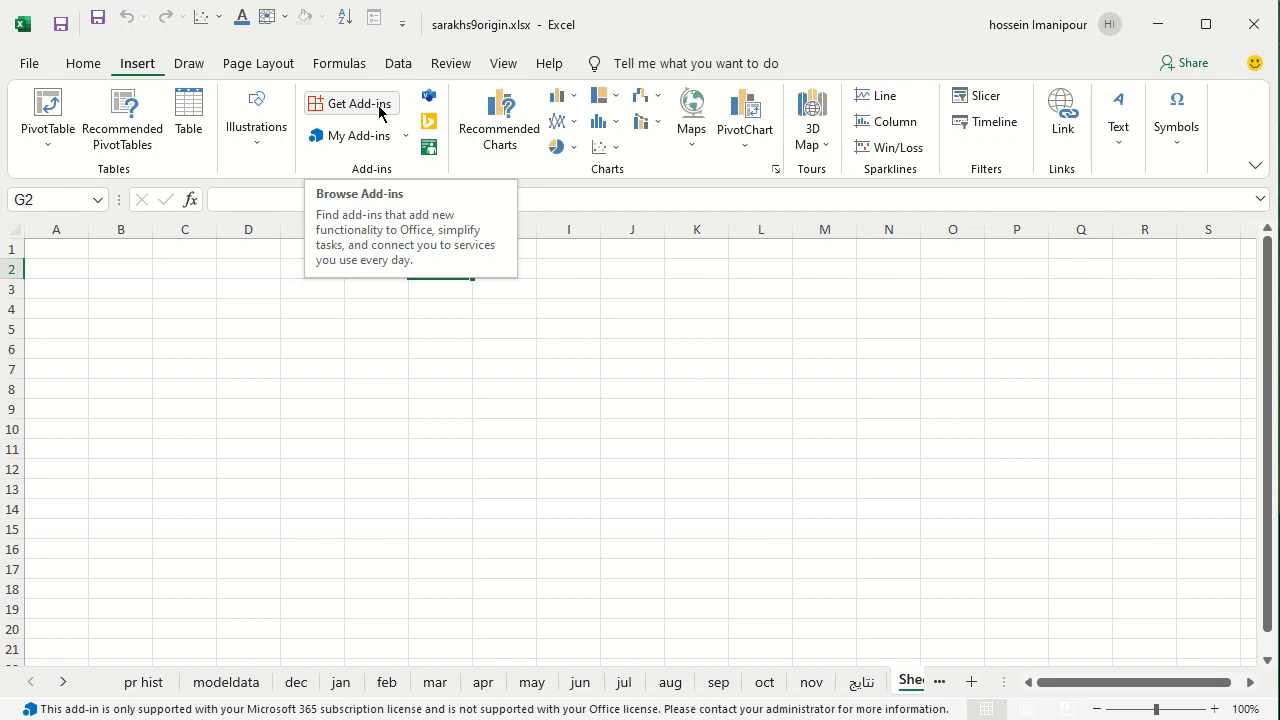
# Open the Office Add-ins store and list the add-ins of all categories.
pyautogui.click(92, 68)
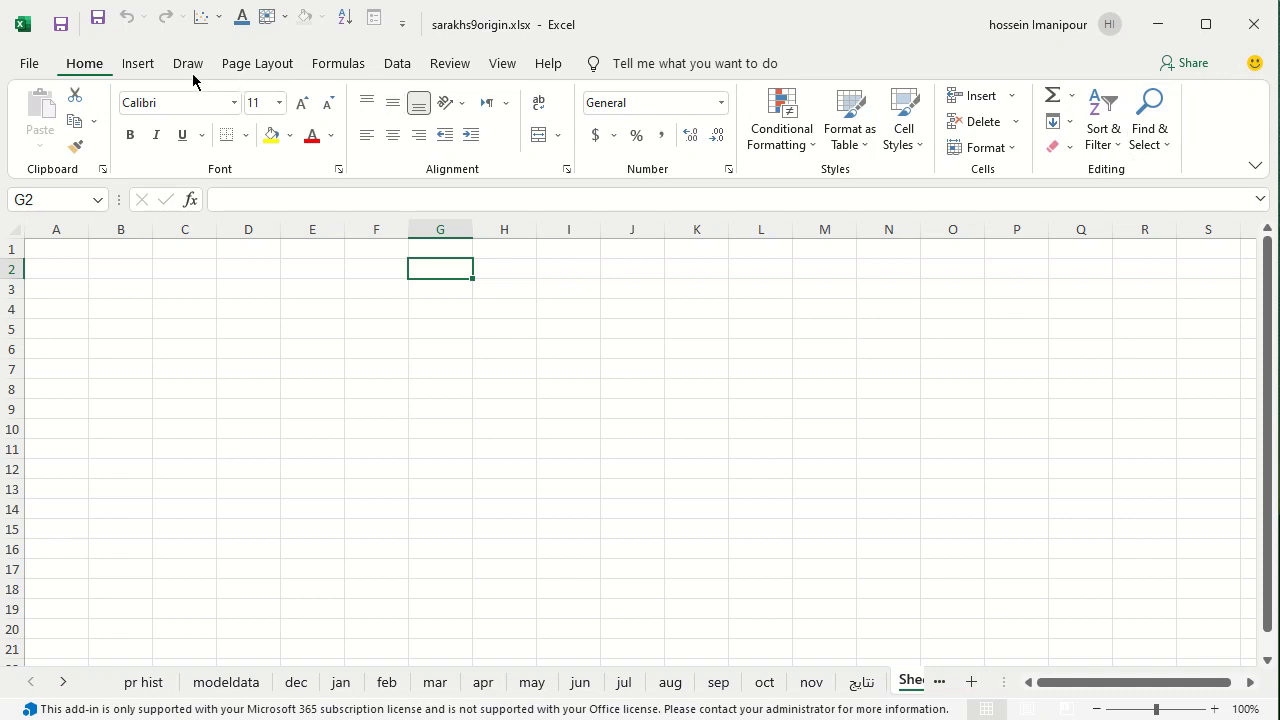
pyautogui.click(137, 64)
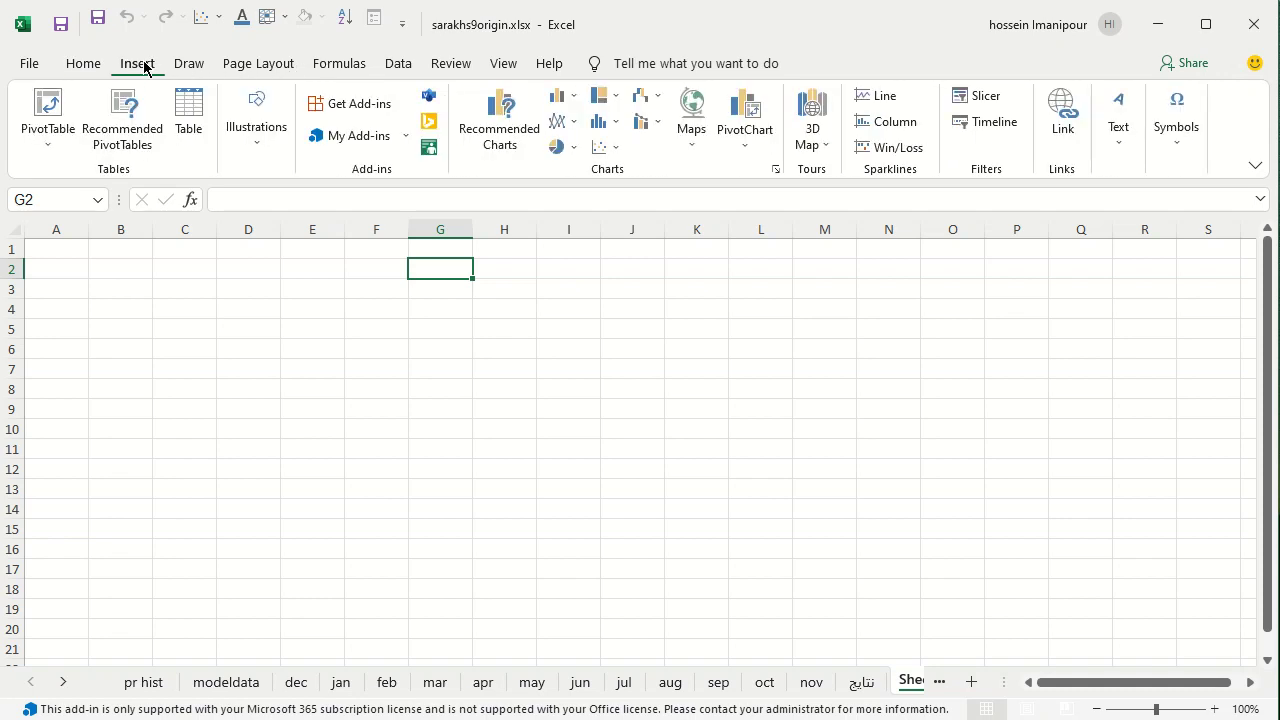
pyautogui.click(367, 108)
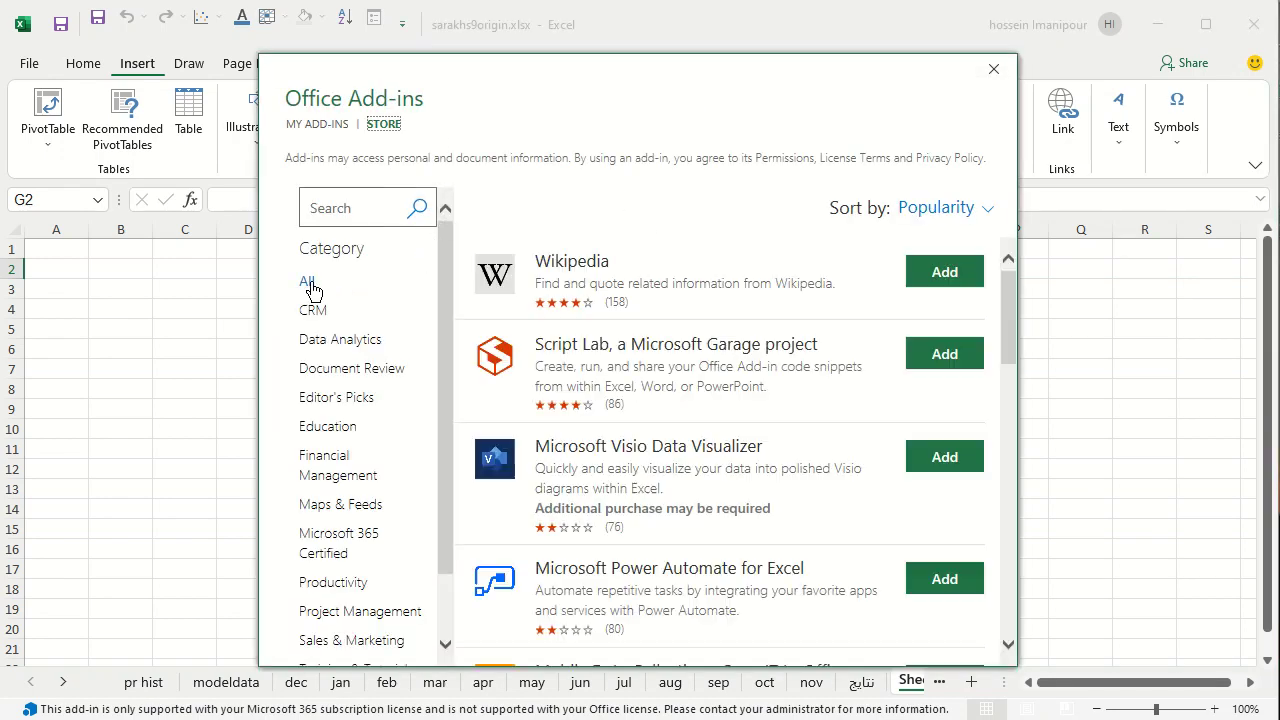
pyautogui.click(311, 289)
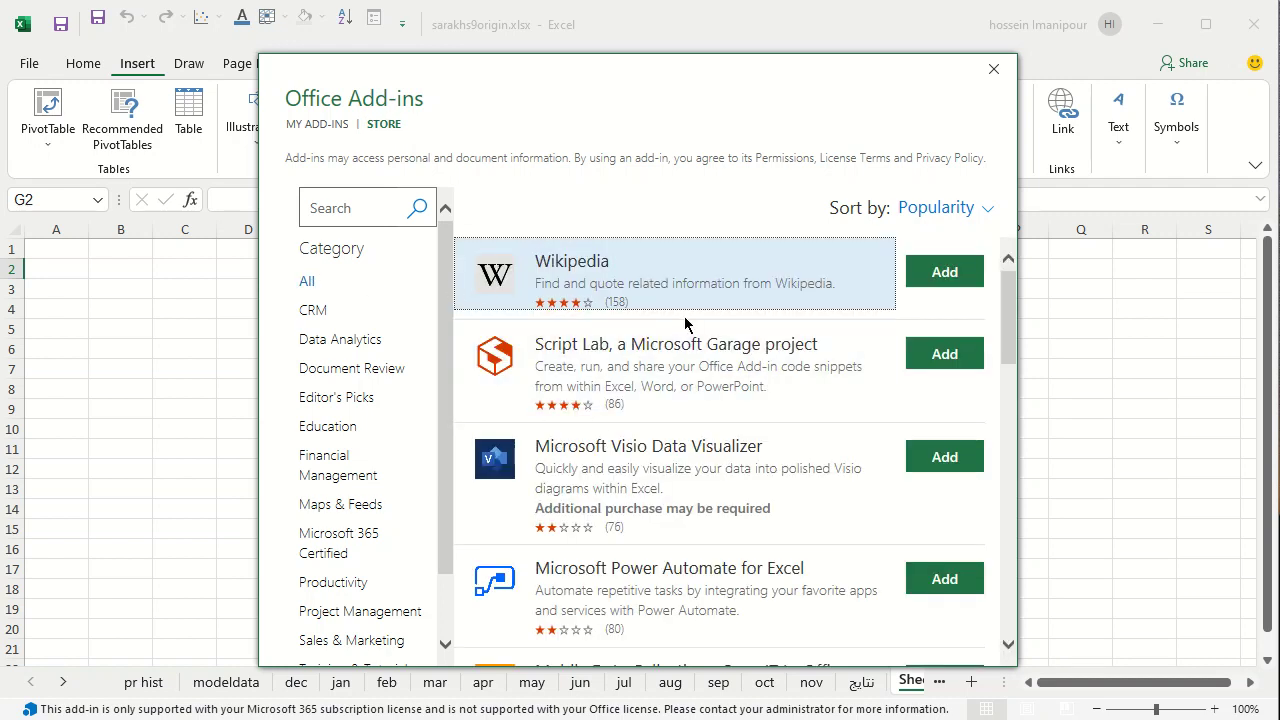
pyautogui.scroll(-3, 677, 566)
pyautogui.scroll(3, 677, 566)
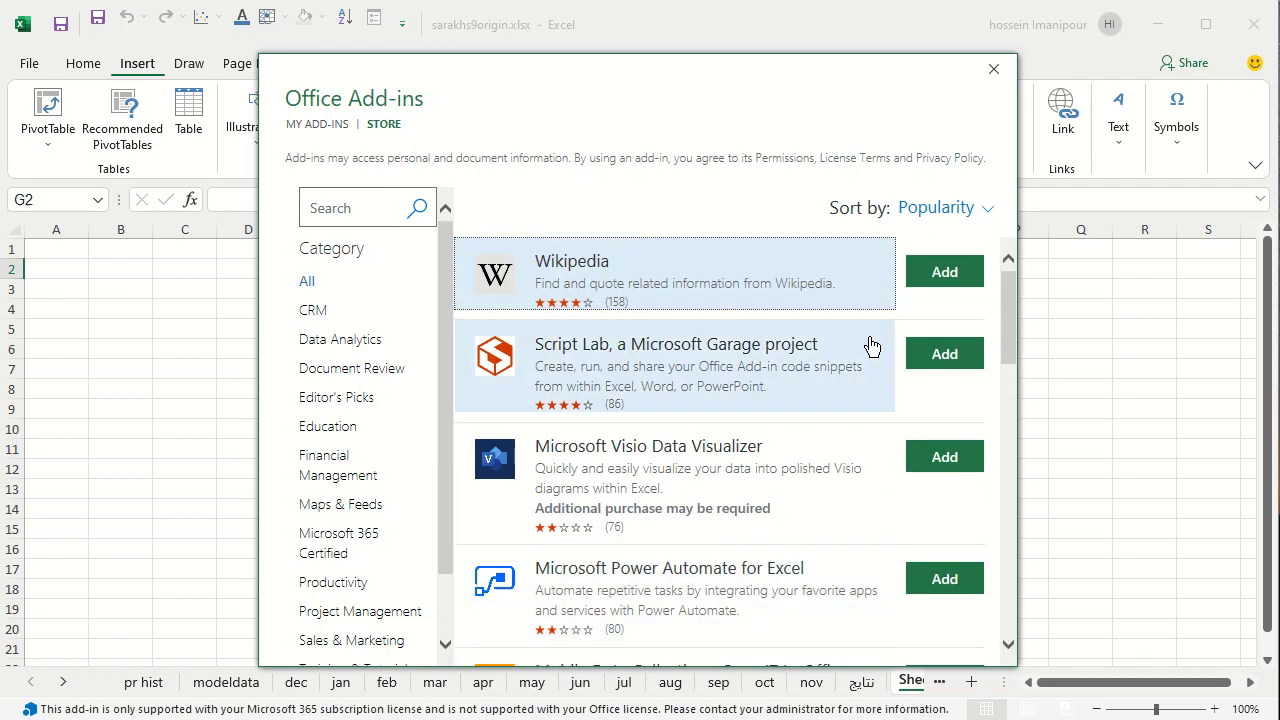
# Look through the store's sort options and category list, and show the Data Analytics add-ins.
pyautogui.click(983, 208)
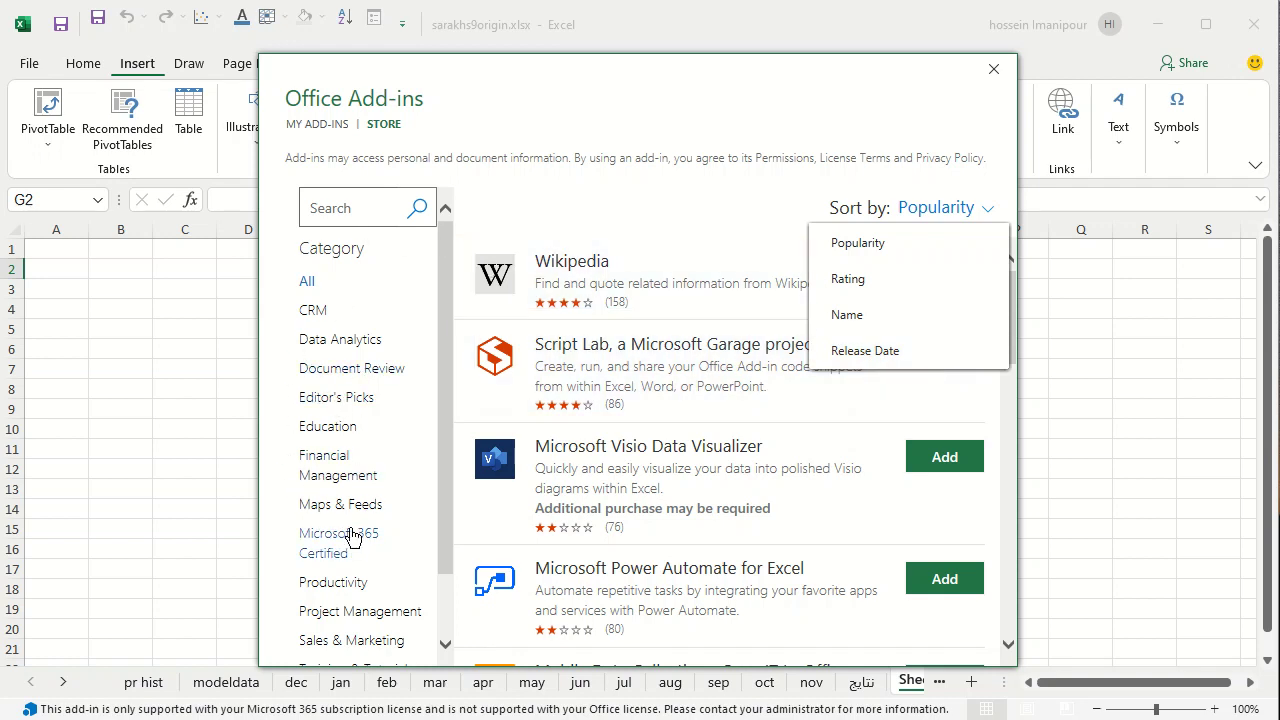
pyautogui.scroll(-2, 356, 458)
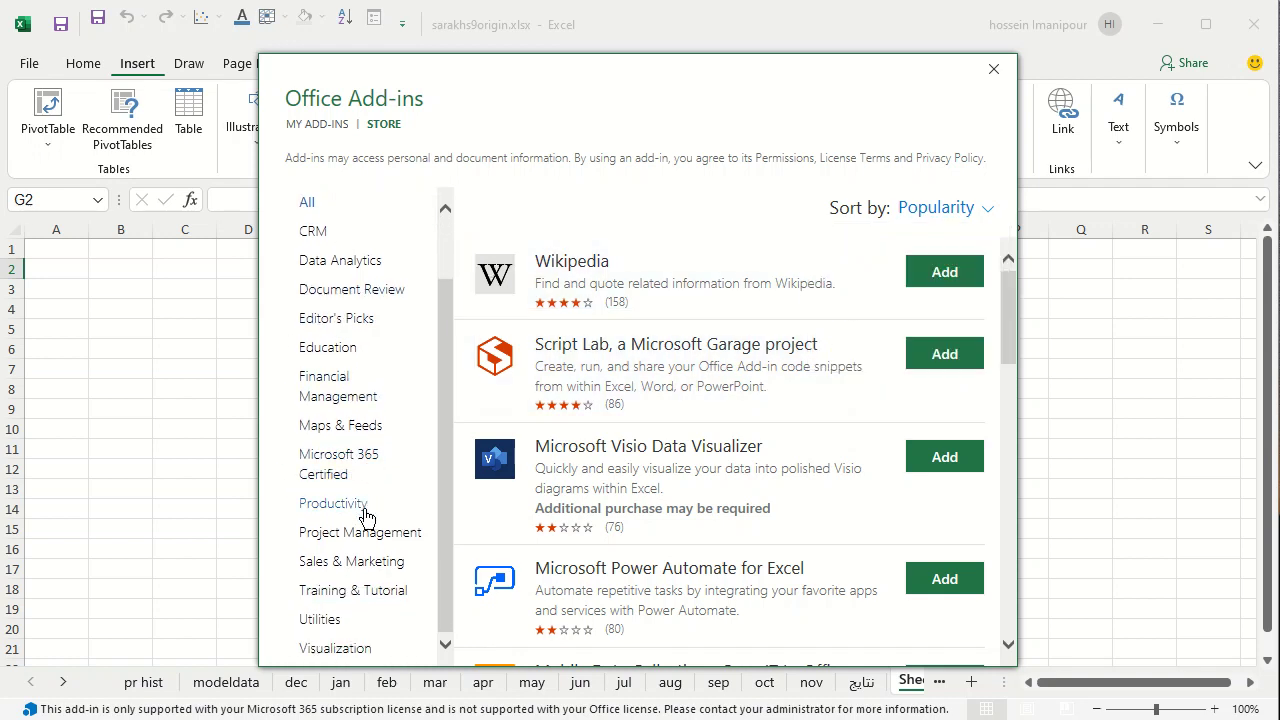
pyautogui.scroll(2, 367, 517)
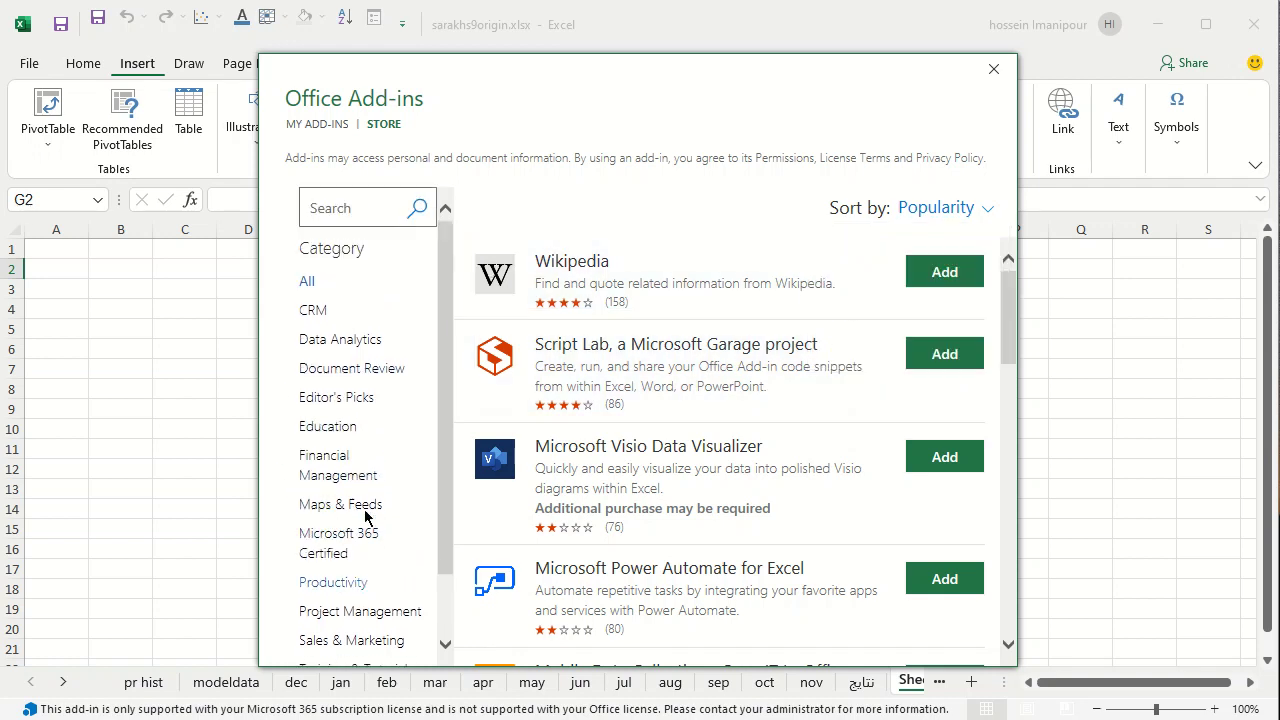
pyautogui.click(343, 343)
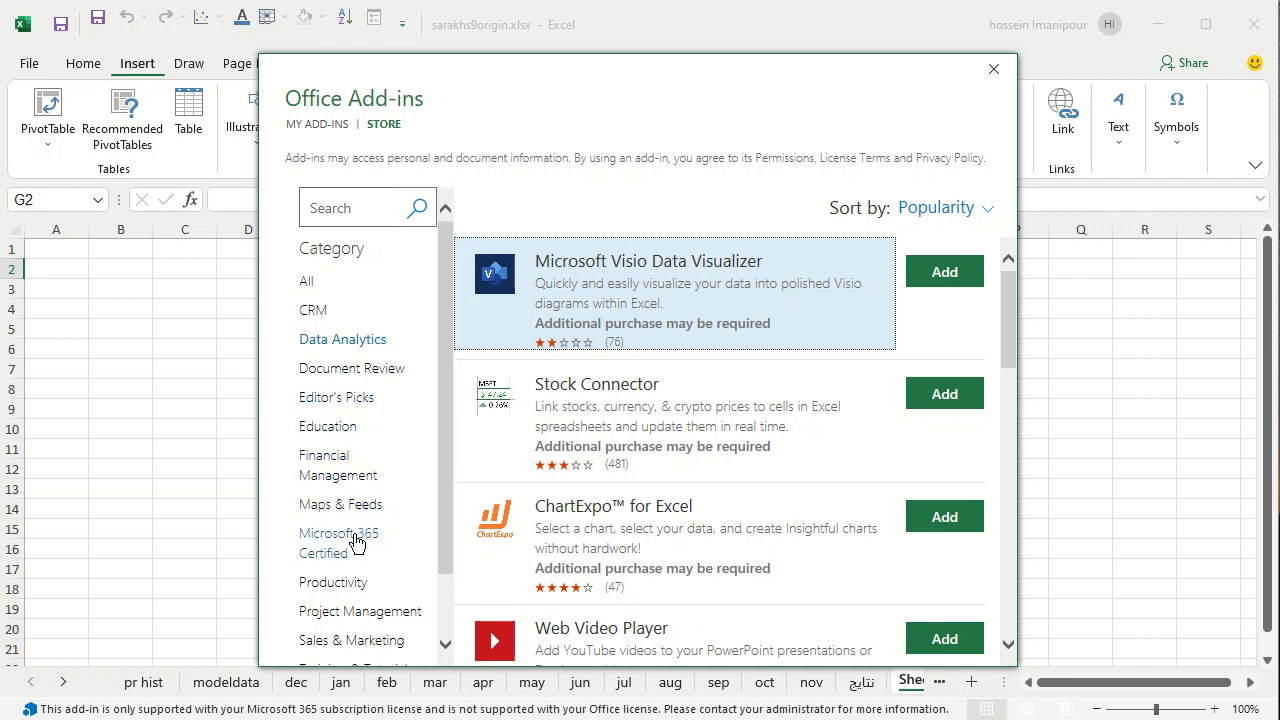
pyautogui.scroll(-1, 364, 612)
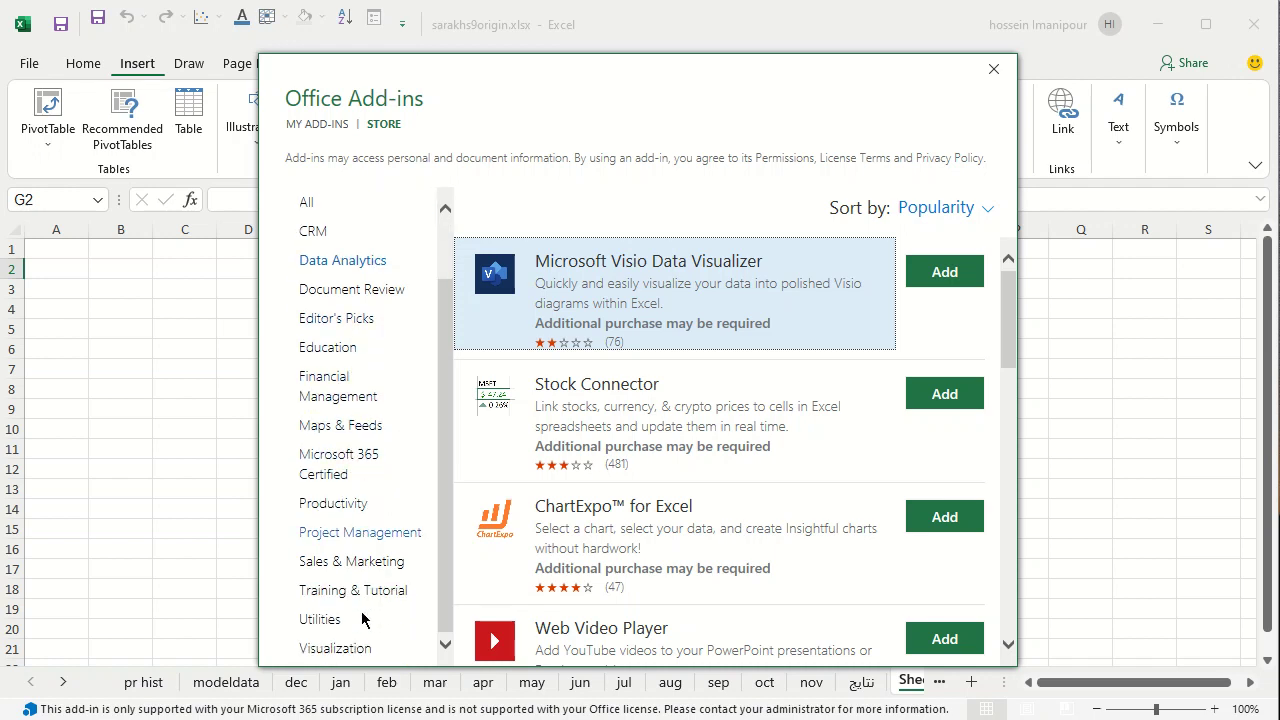
pyautogui.scroll(1, 360, 645)
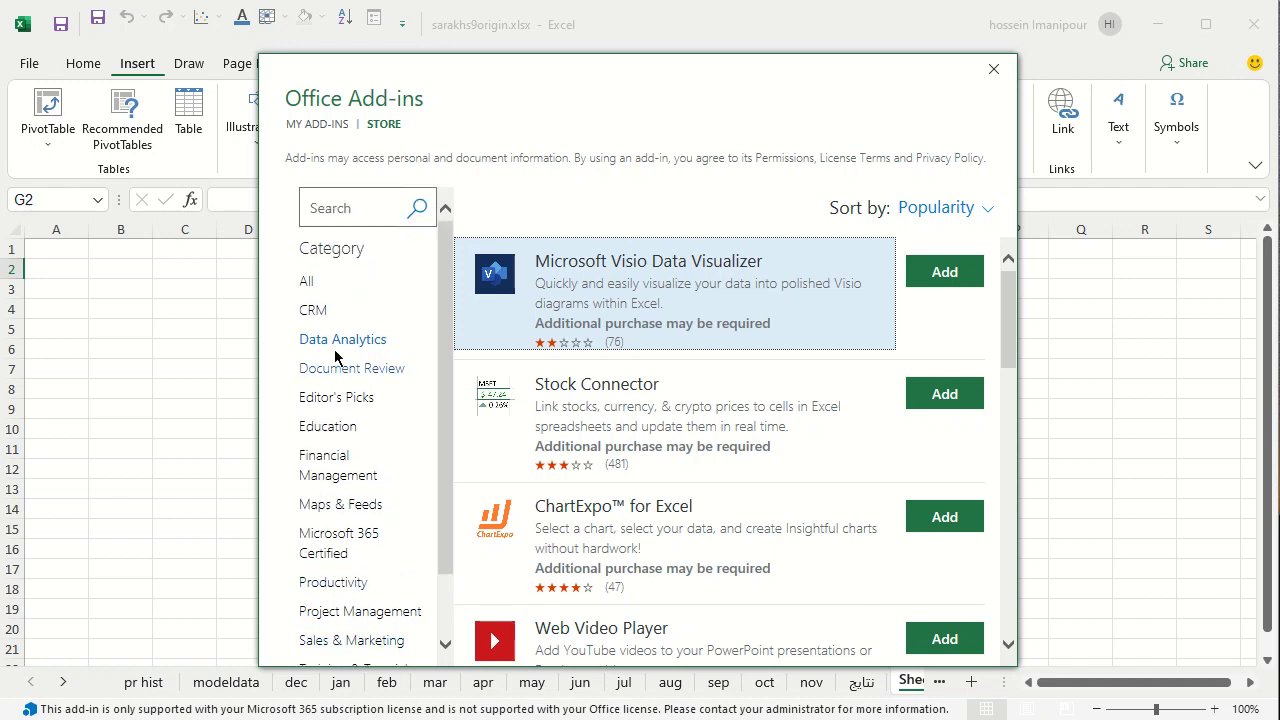
# Search the add-in store for "chatgpt" across all categories.
pyautogui.click(350, 210)
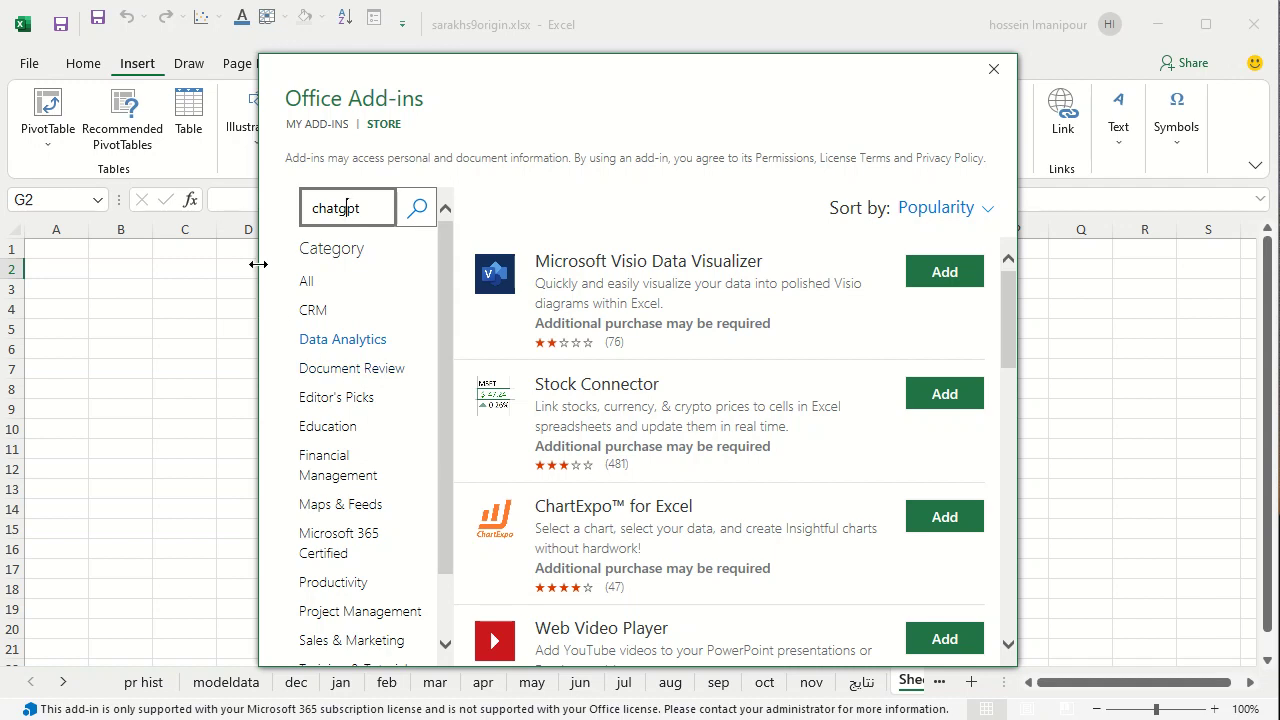
pyautogui.press('Return')
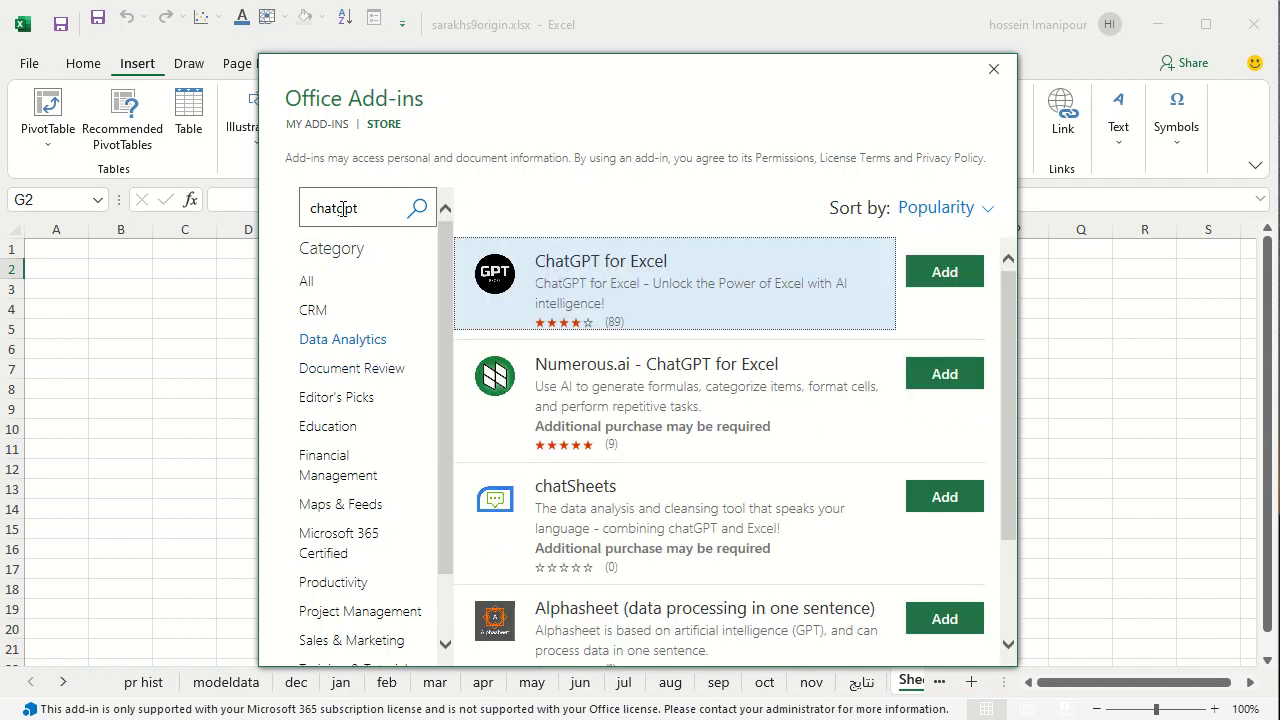
pyautogui.click(309, 281)
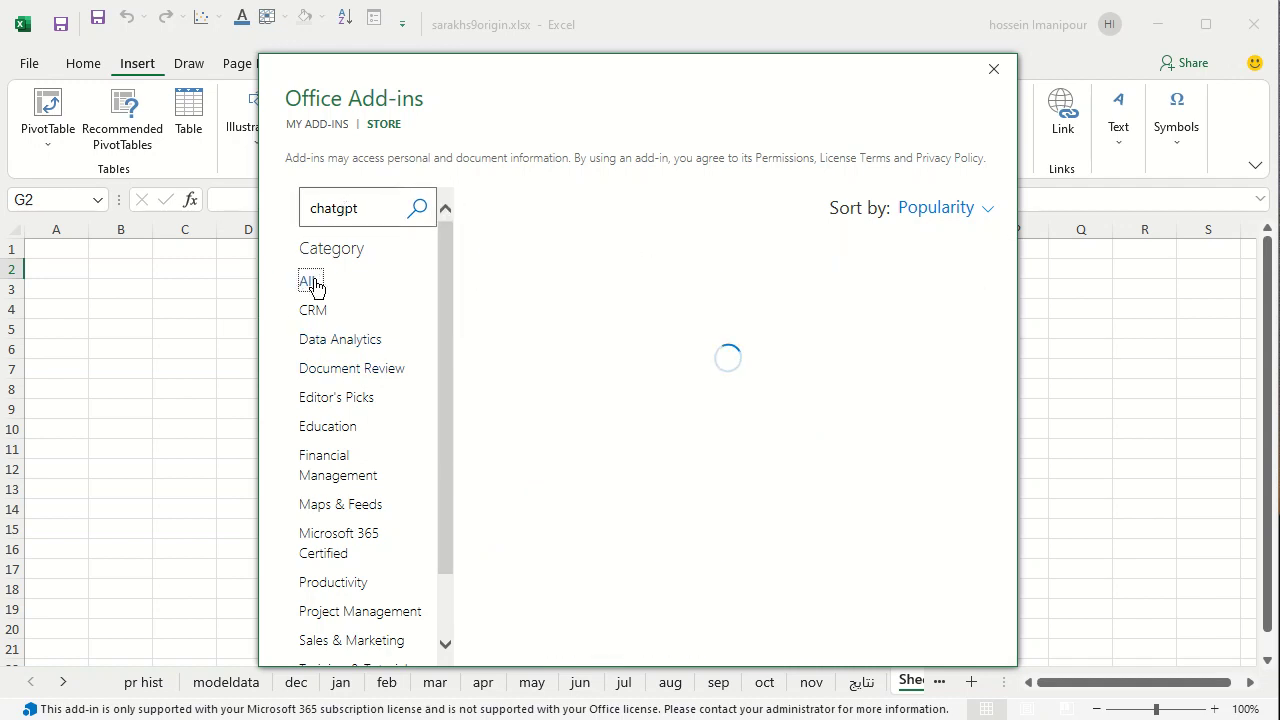
pyautogui.click(357, 210)
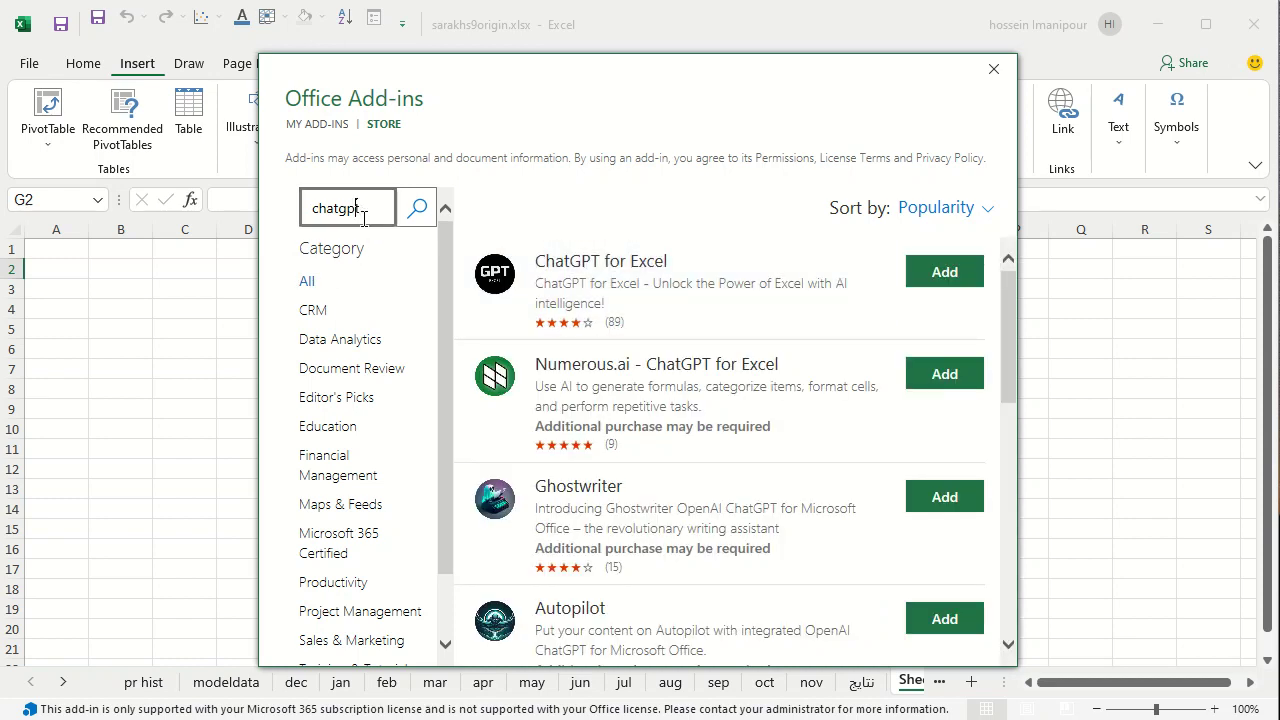
pyautogui.press('Tab')
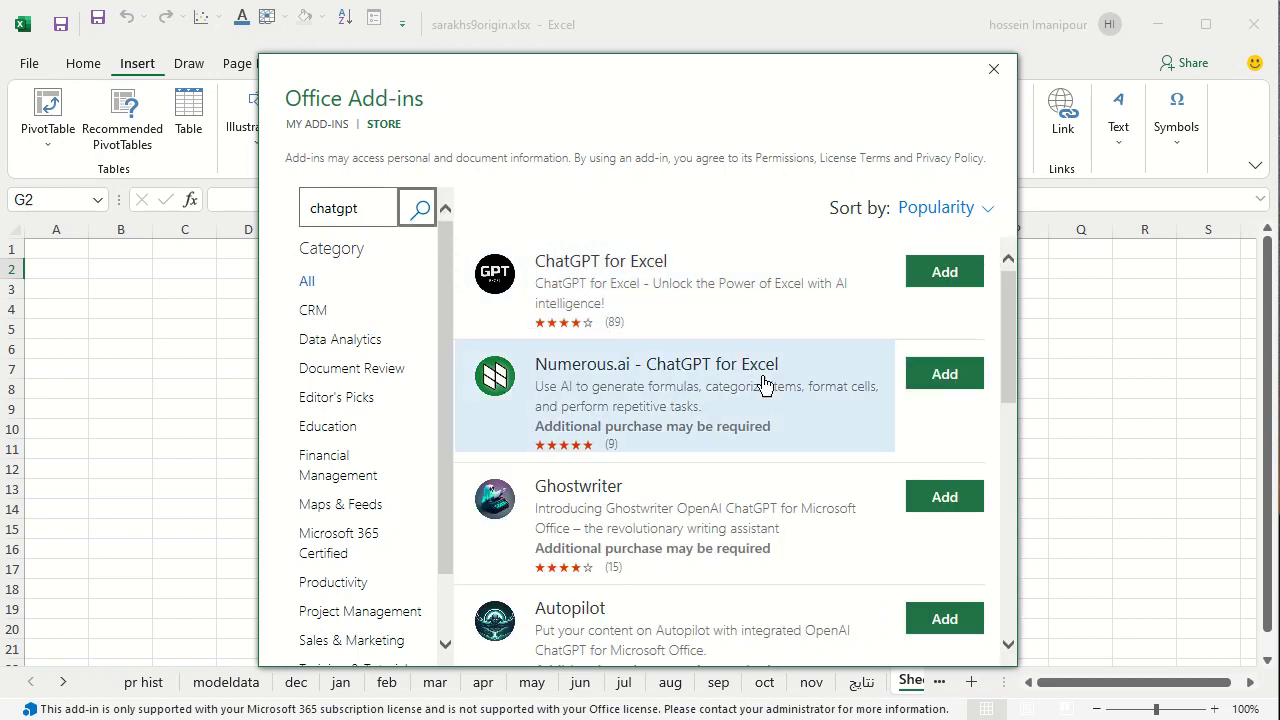
pyautogui.scroll(-8, 765, 495)
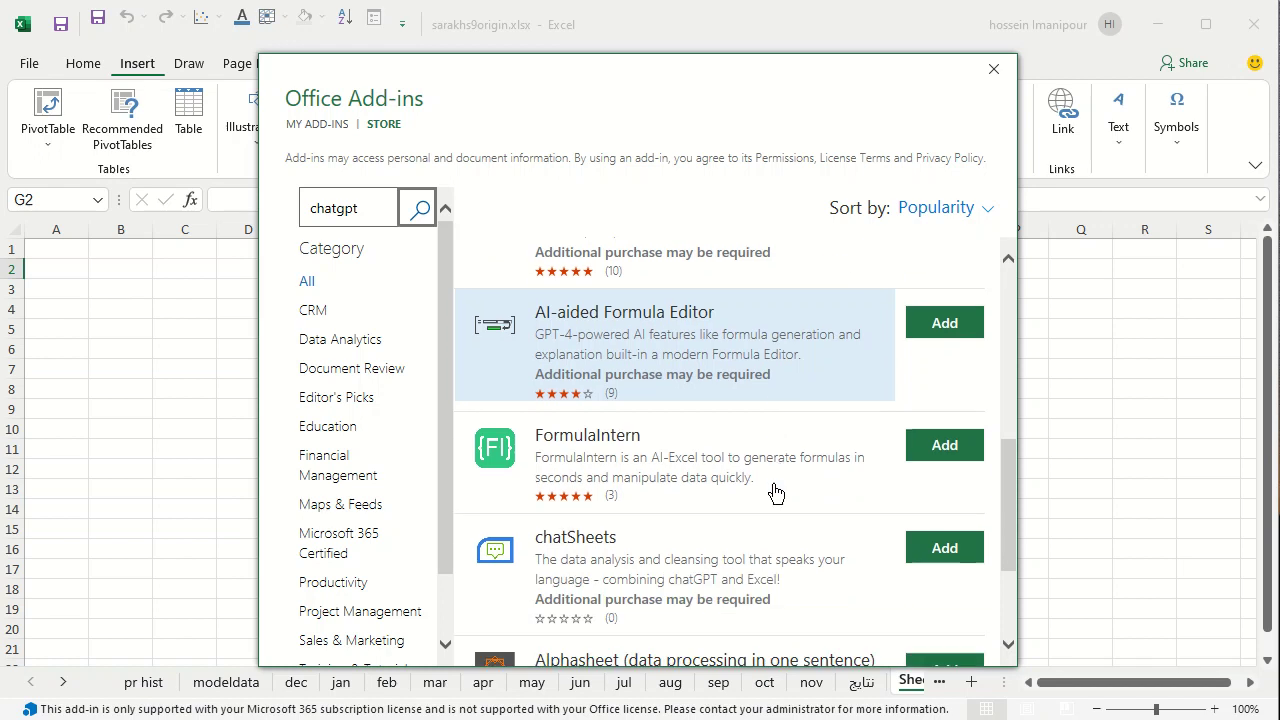
pyautogui.scroll(10, 779, 497)
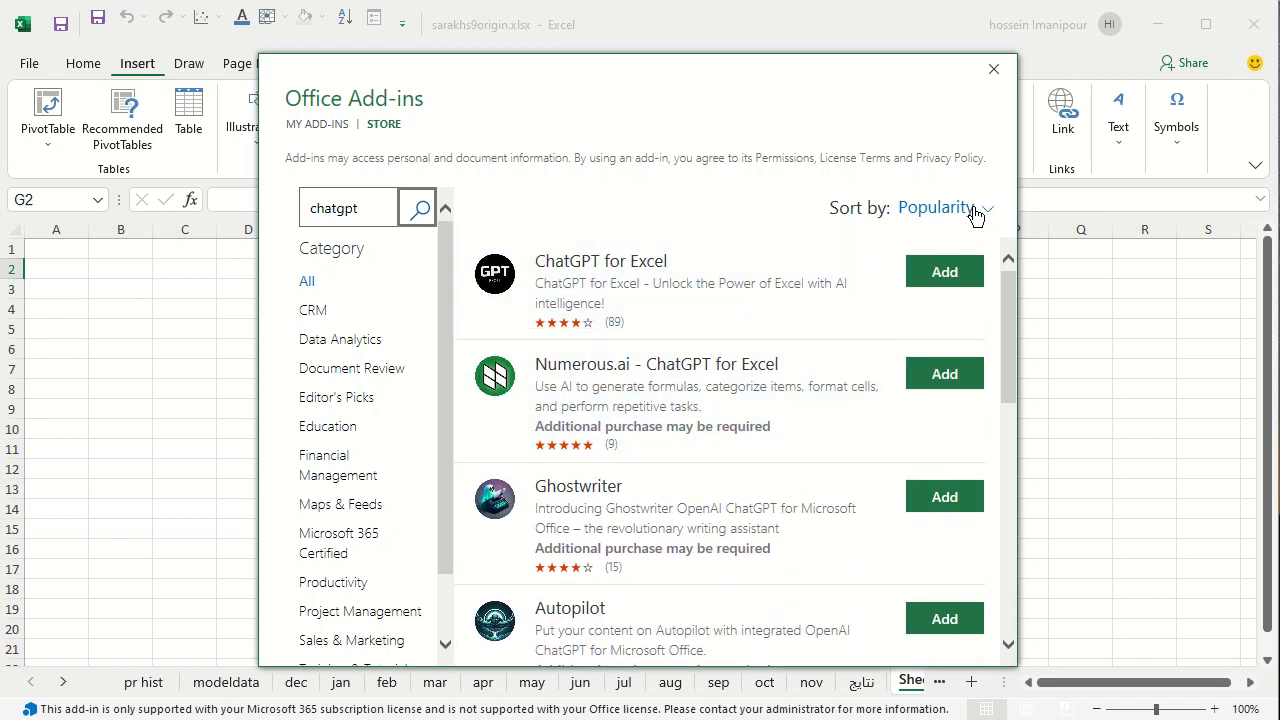
# Sort the chatgpt search results by Rating.
pyautogui.click(978, 209)
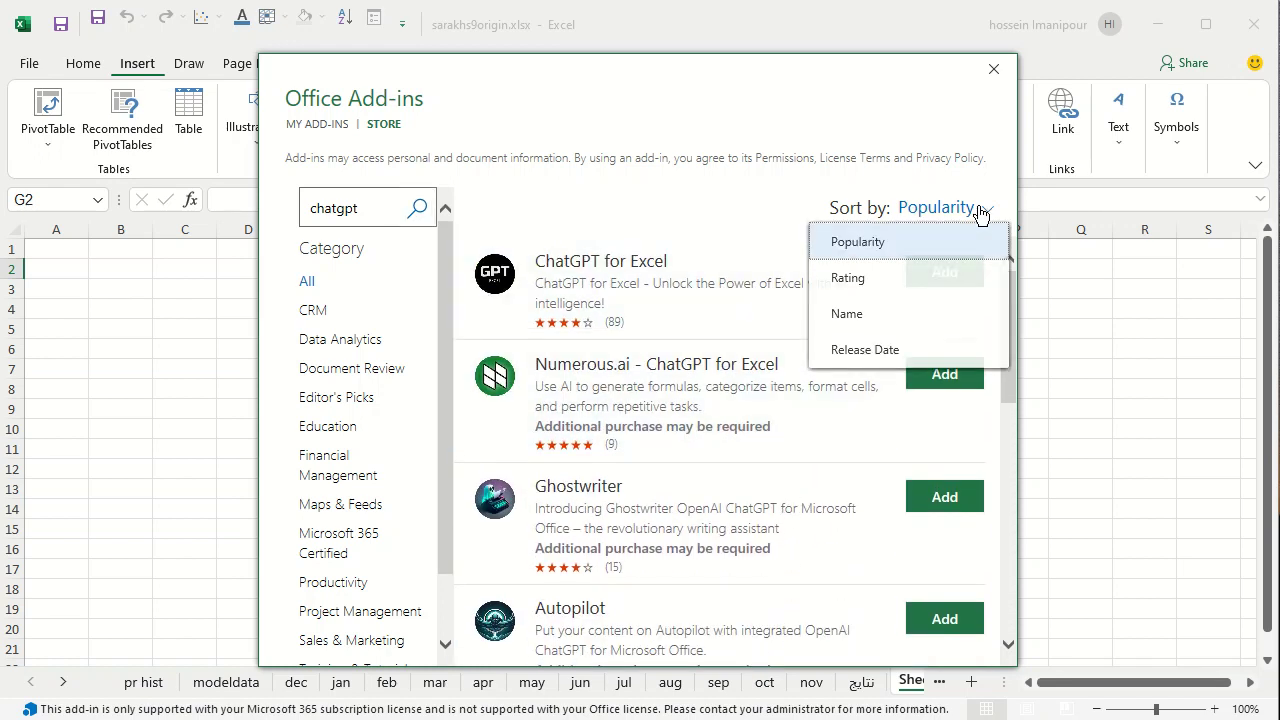
pyautogui.click(903, 286)
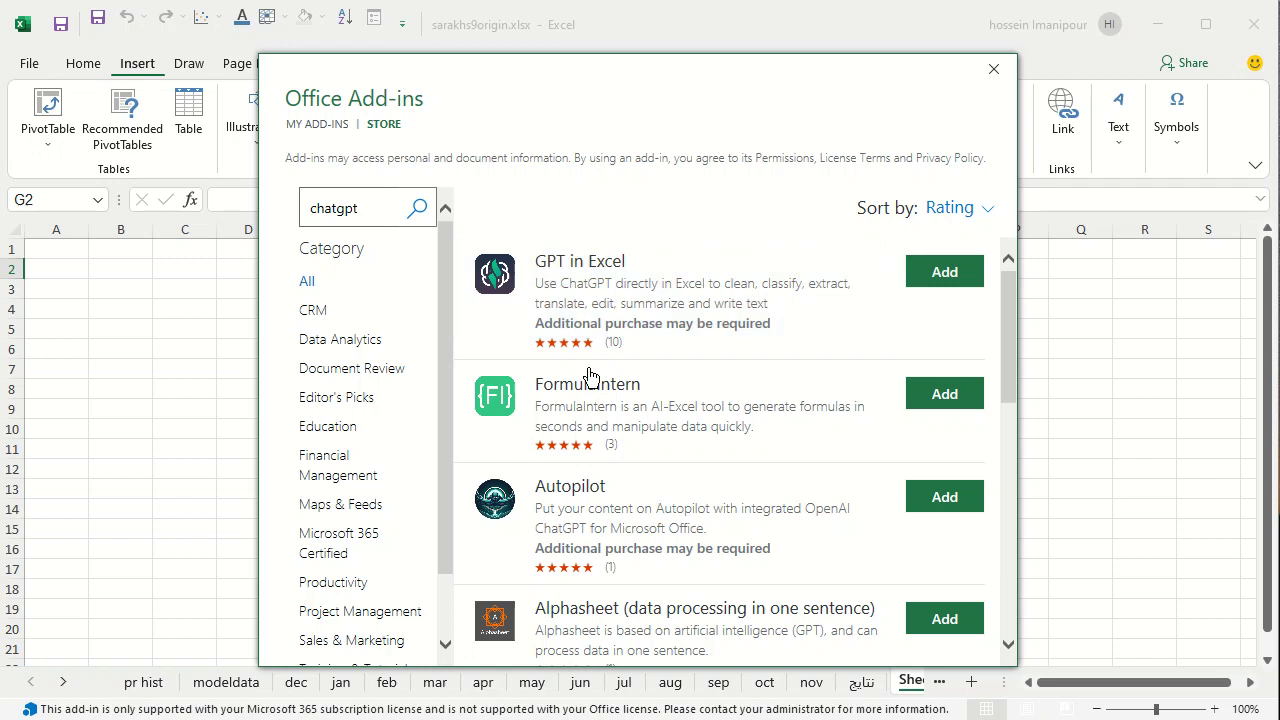
pyautogui.scroll(-3, 600, 568)
pyautogui.scroll(3, 600, 560)
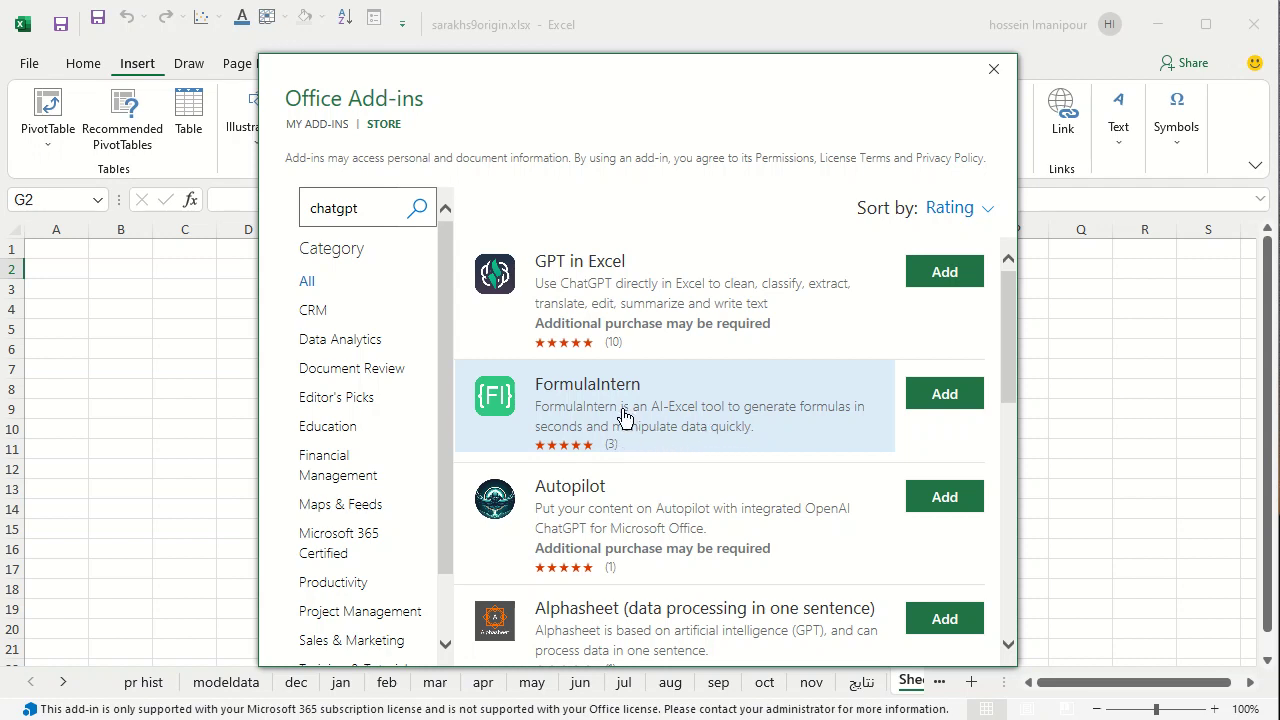
# Examine the descriptions, ratings and purchase notes of the ChatGPT add-ins in the search results.
pyautogui.scroll(-1, 623, 415)
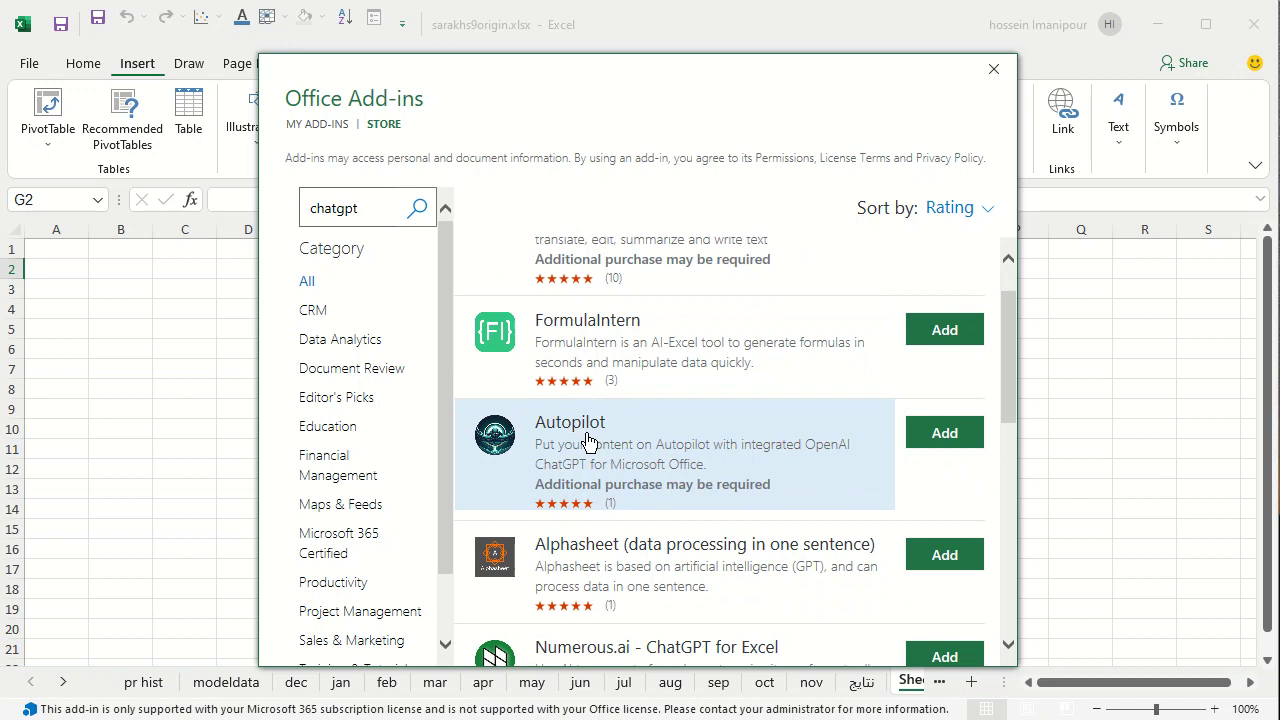
pyautogui.scroll(-1, 588, 441)
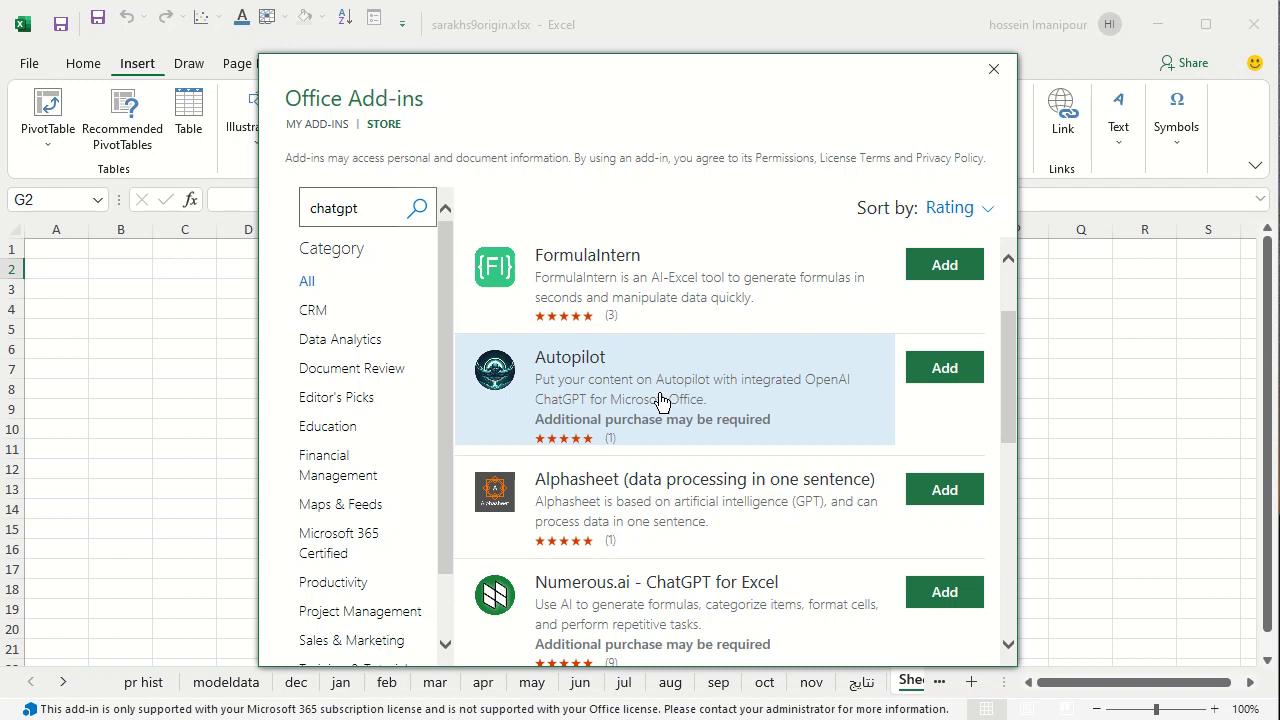
pyautogui.scroll(-1, 620, 505)
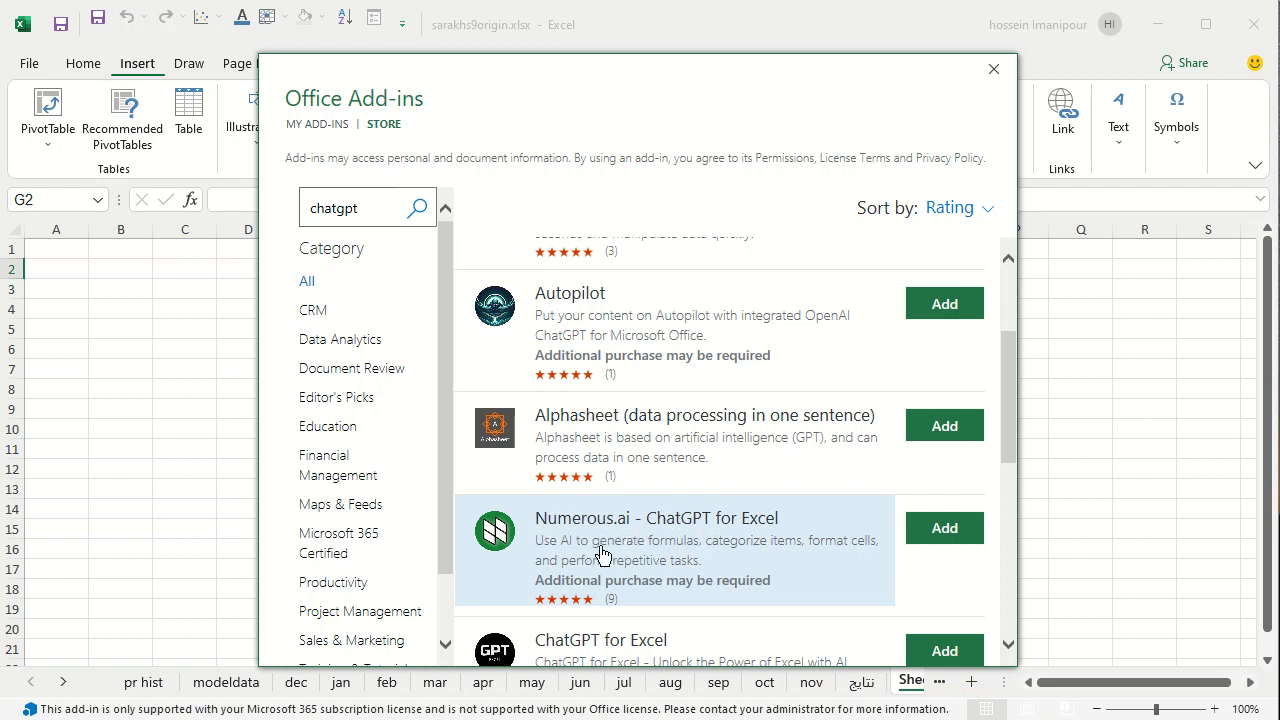
pyautogui.scroll(-1, 800, 535)
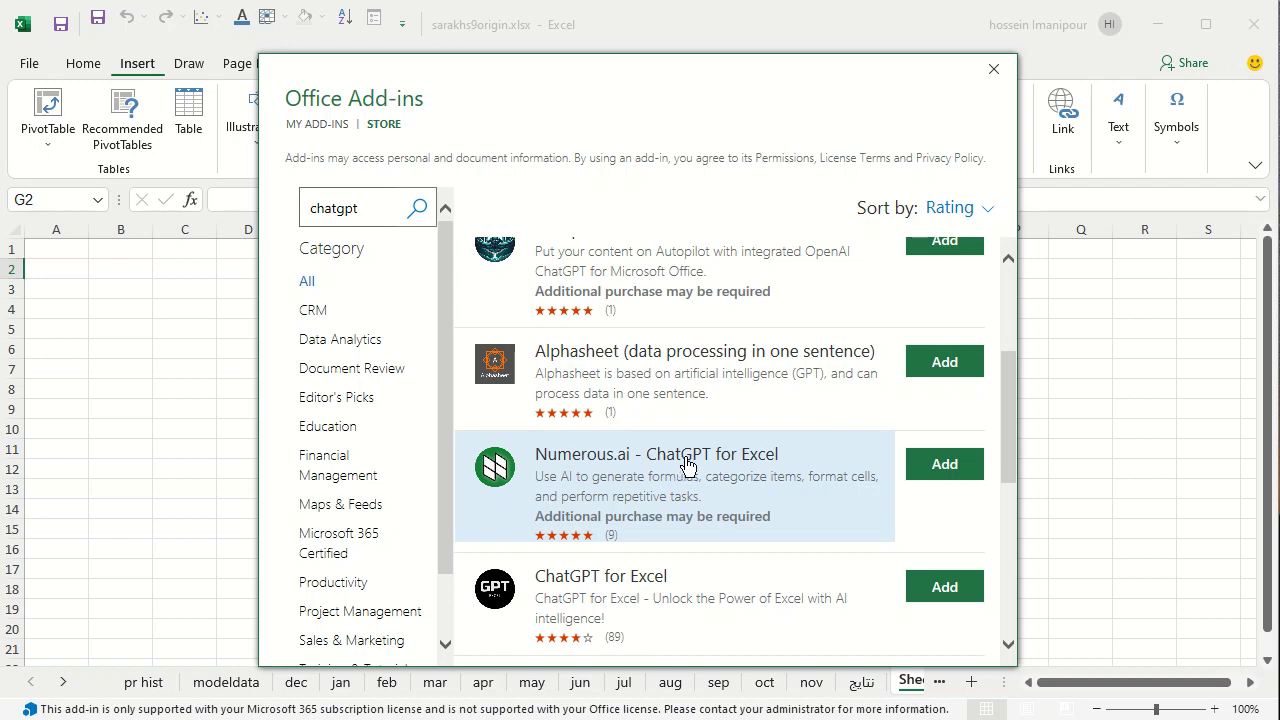
pyautogui.scroll(-3, 686, 466)
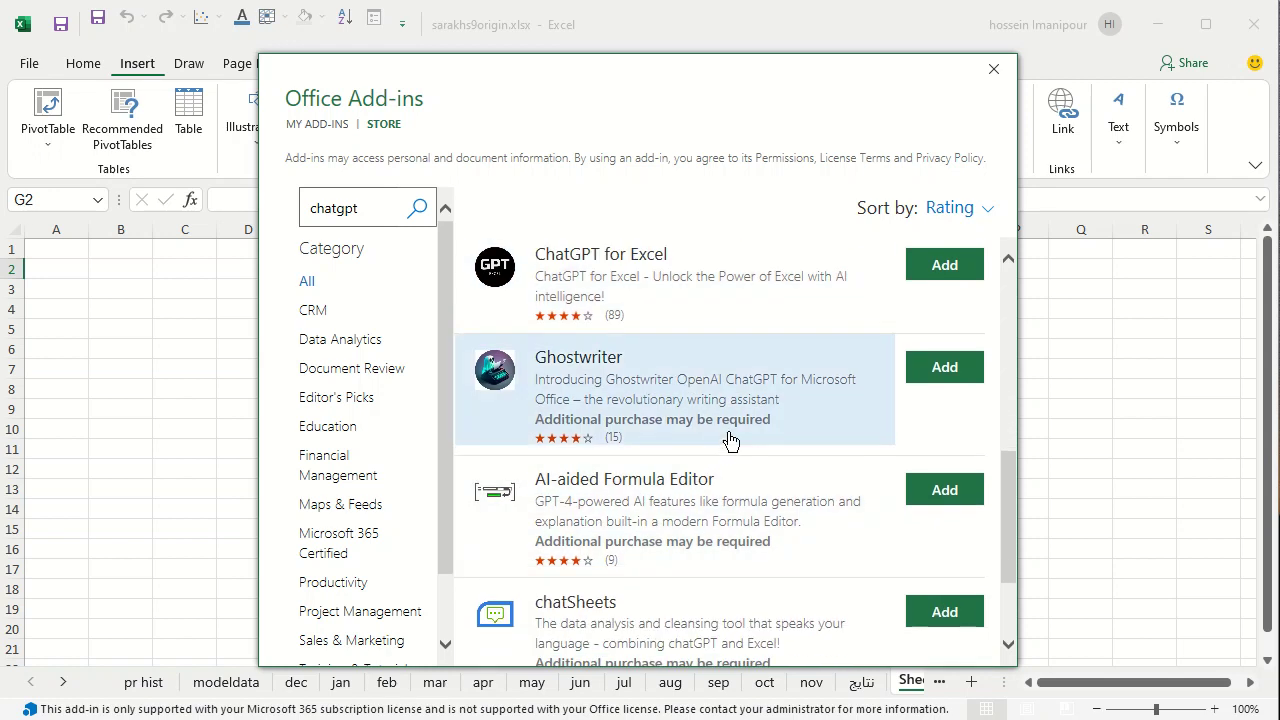
pyautogui.scroll(-1, 728, 444)
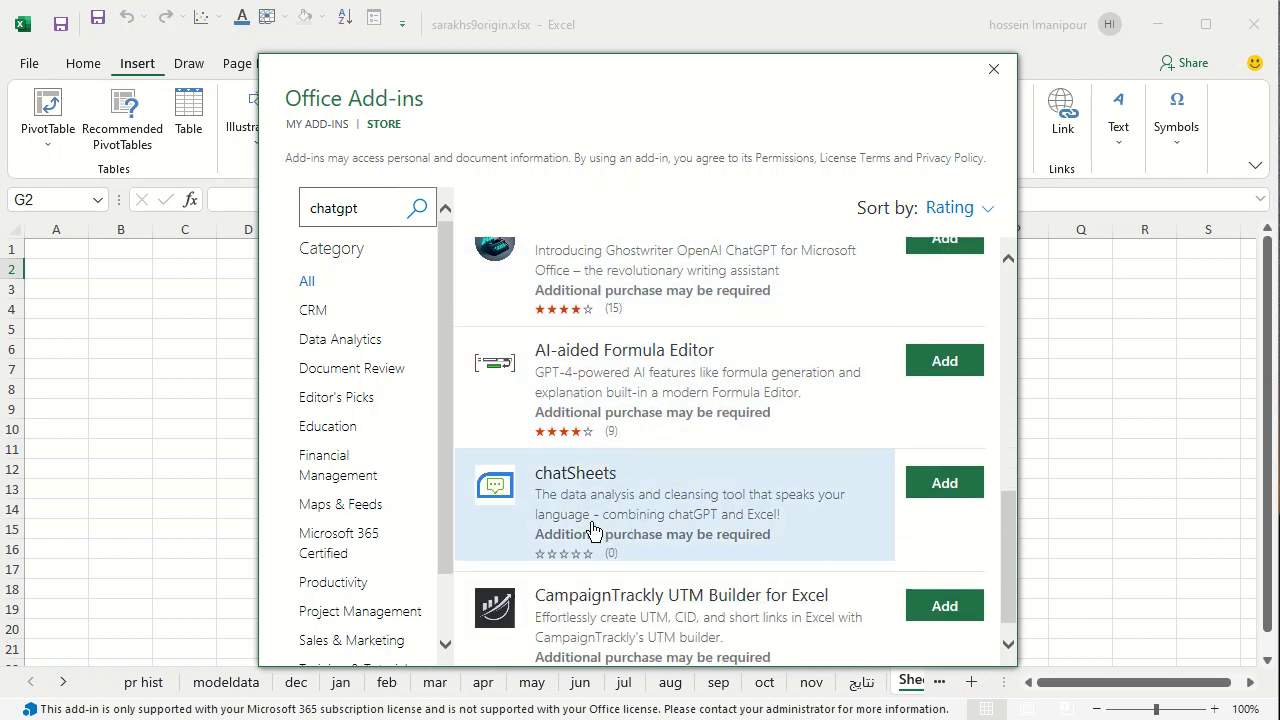
pyautogui.scroll(-1, 600, 518)
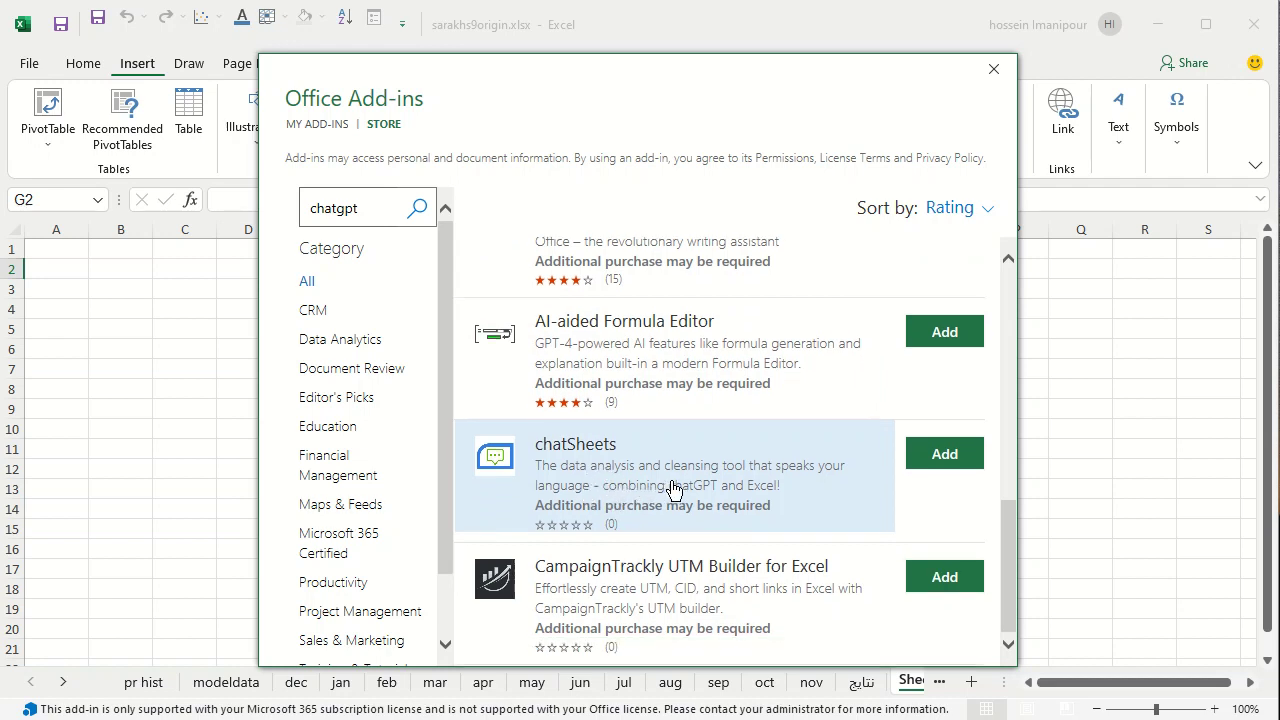
pyautogui.scroll(8, 680, 560)
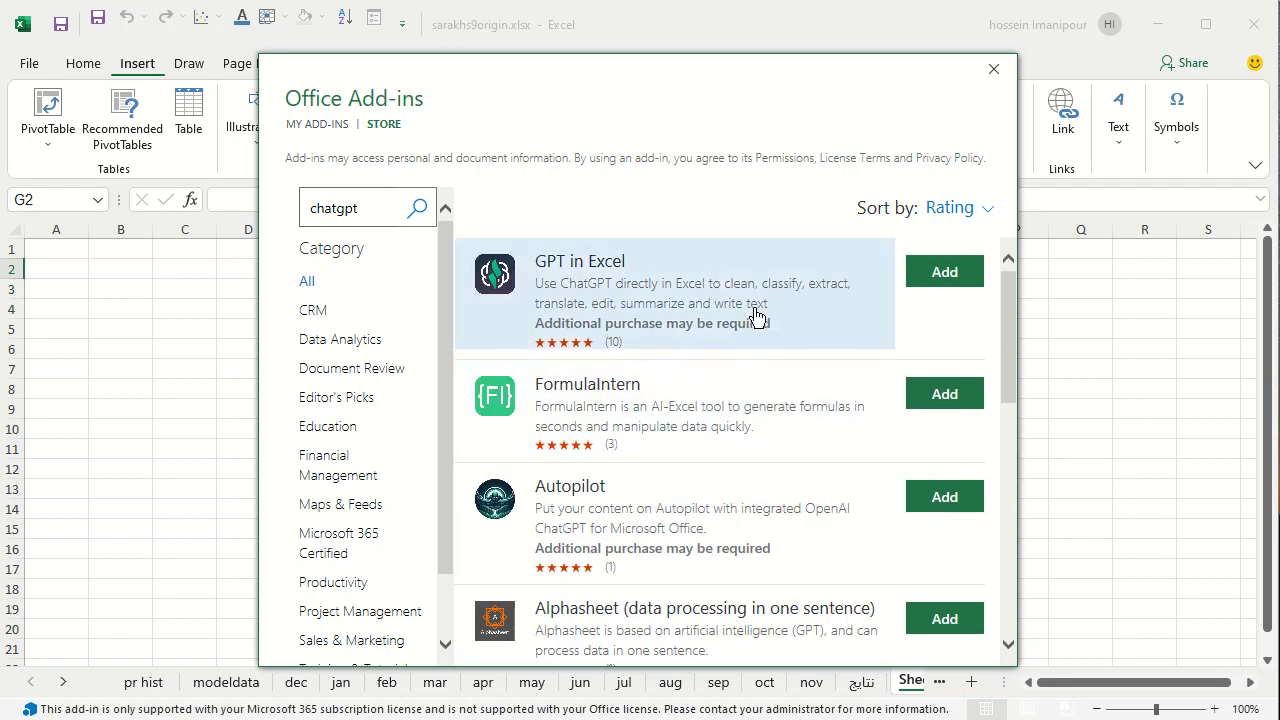
# Add the chatSheets add-in, accepting its license terms and dismissing its get-started notice.
pyautogui.scroll(-8, 757, 380)
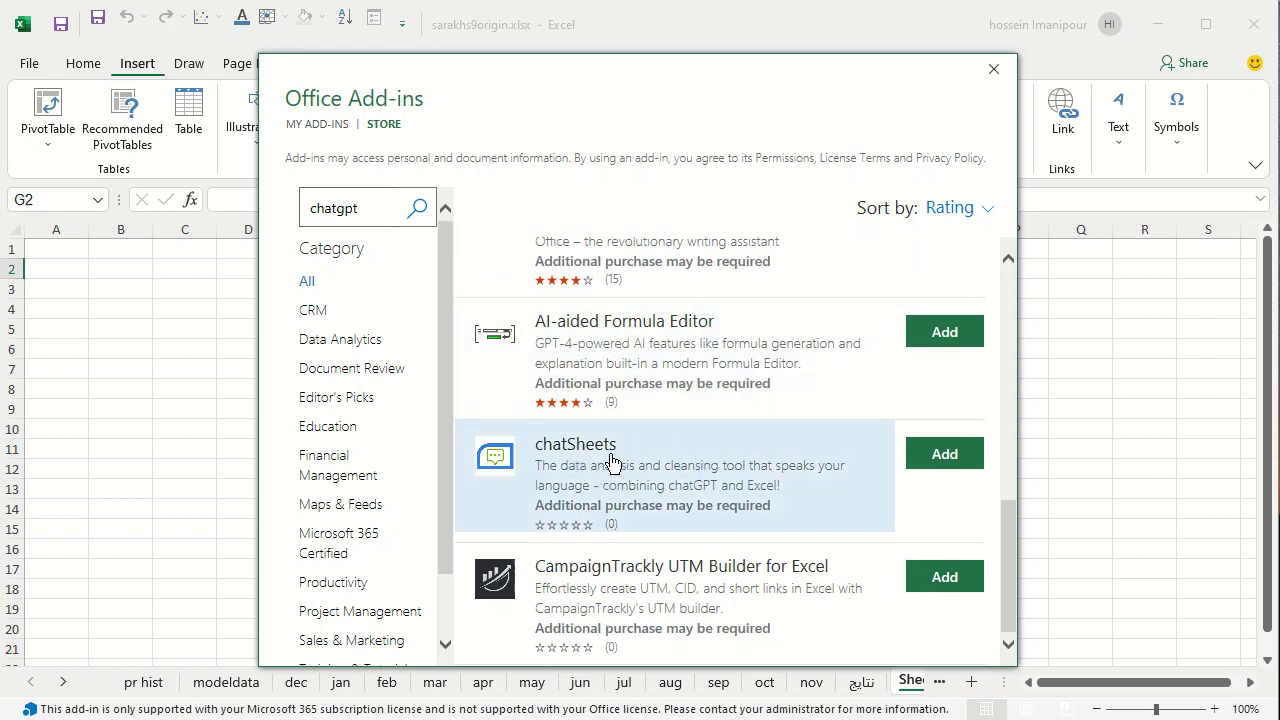
pyautogui.click(945, 457)
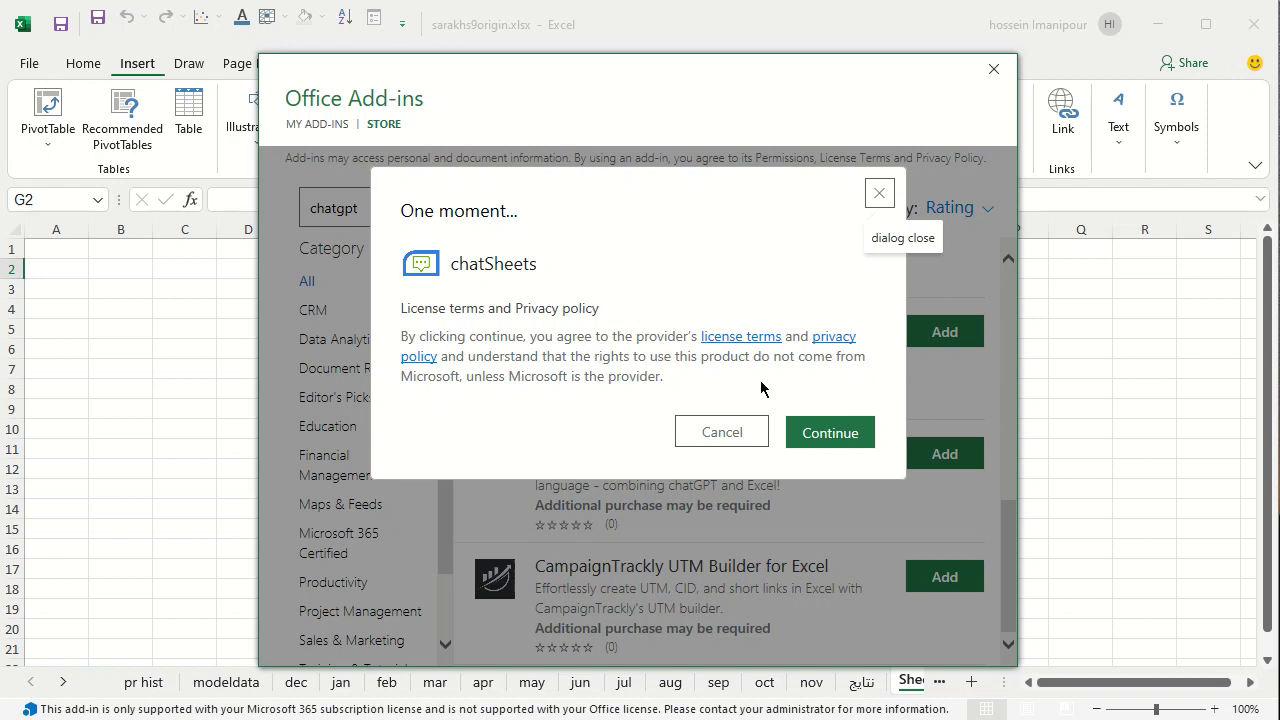
pyautogui.click(830, 440)
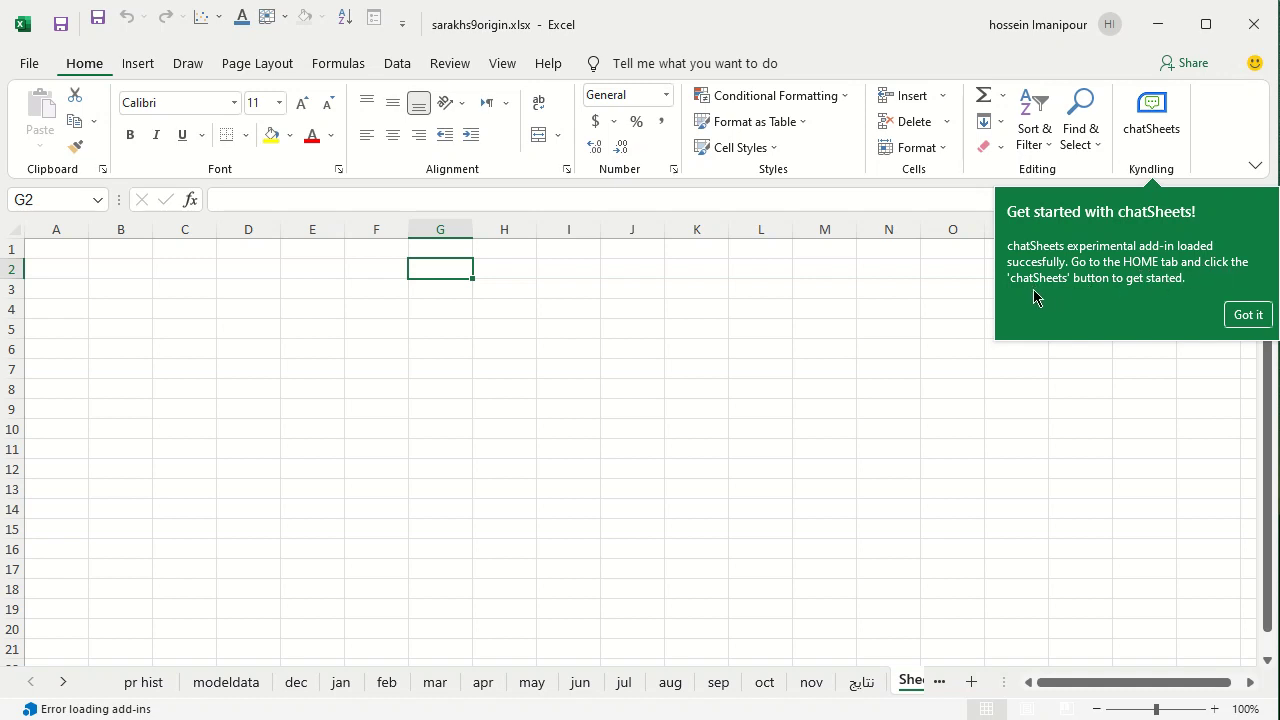
pyautogui.click(1247, 314)
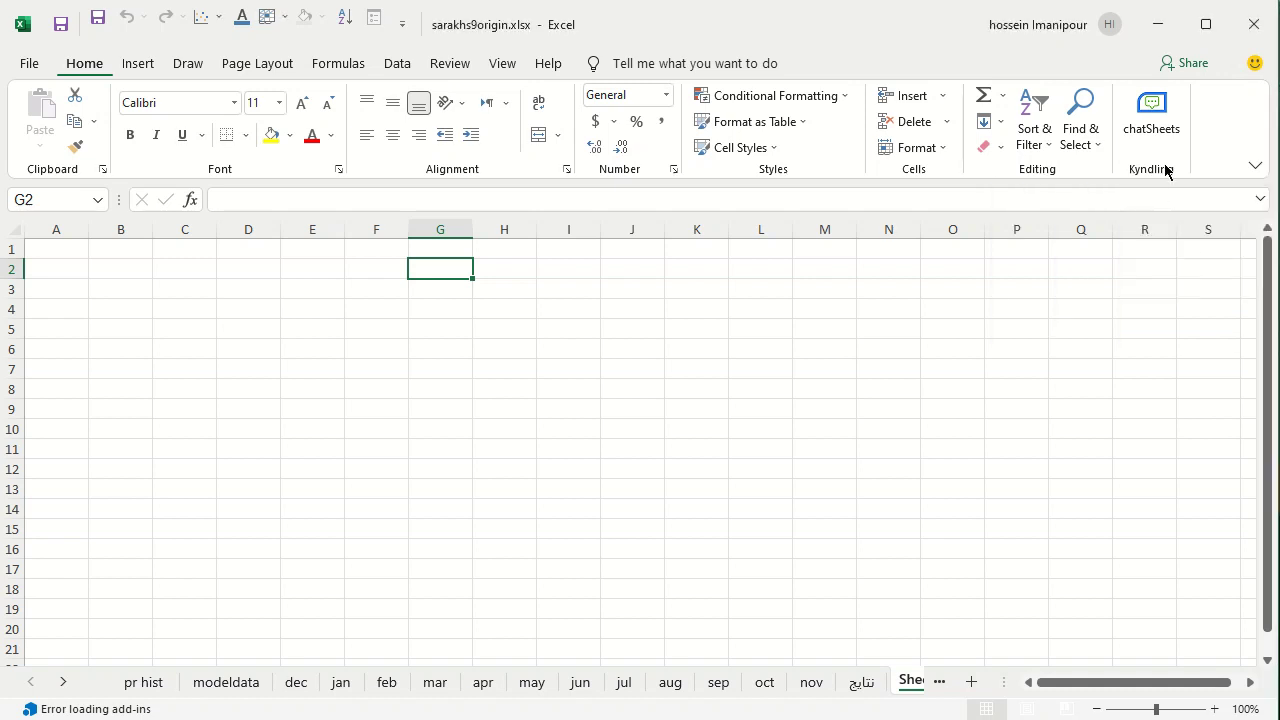
# Open the chatSheets add-in and look over its introduction and account options.
pyautogui.click(1158, 125)
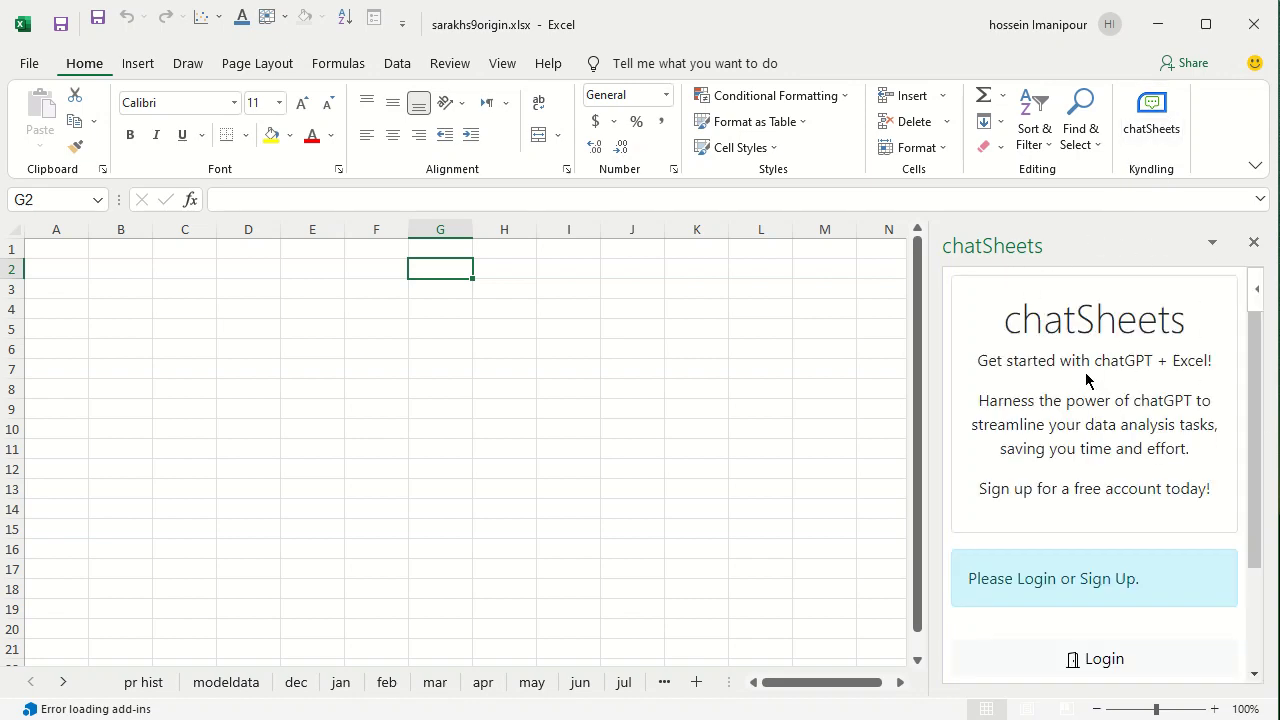
pyautogui.scroll(-3, 1086, 380)
pyautogui.scroll(3, 1128, 333)
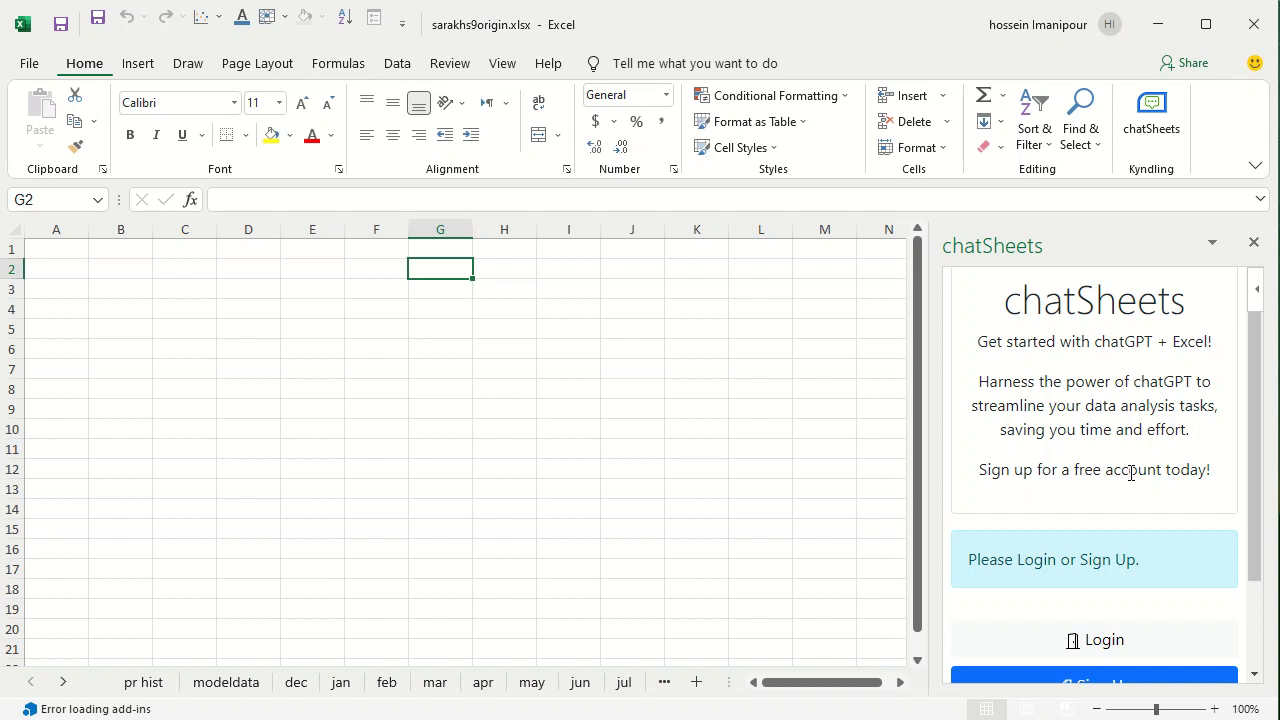
# Examine the free account invitation and the Login and Sign Up options in the chatSheets add-in.
pyautogui.tripleClick(1184, 469)
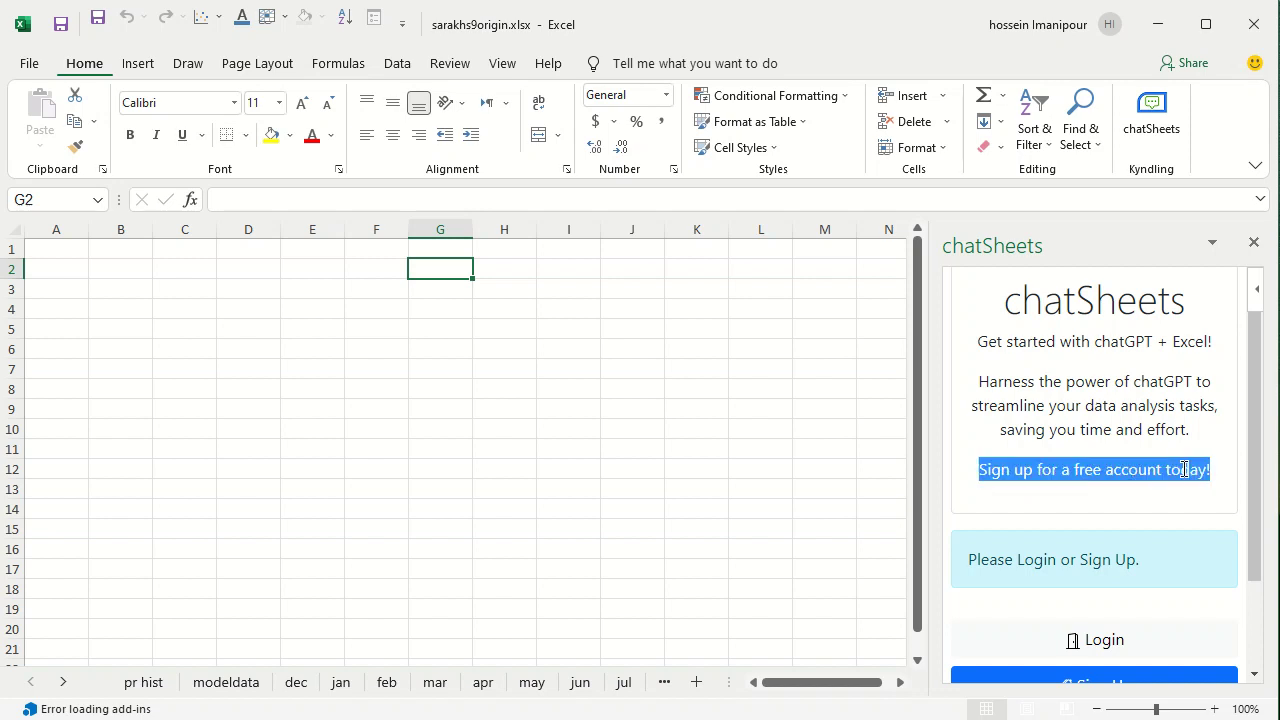
pyautogui.click(1121, 469)
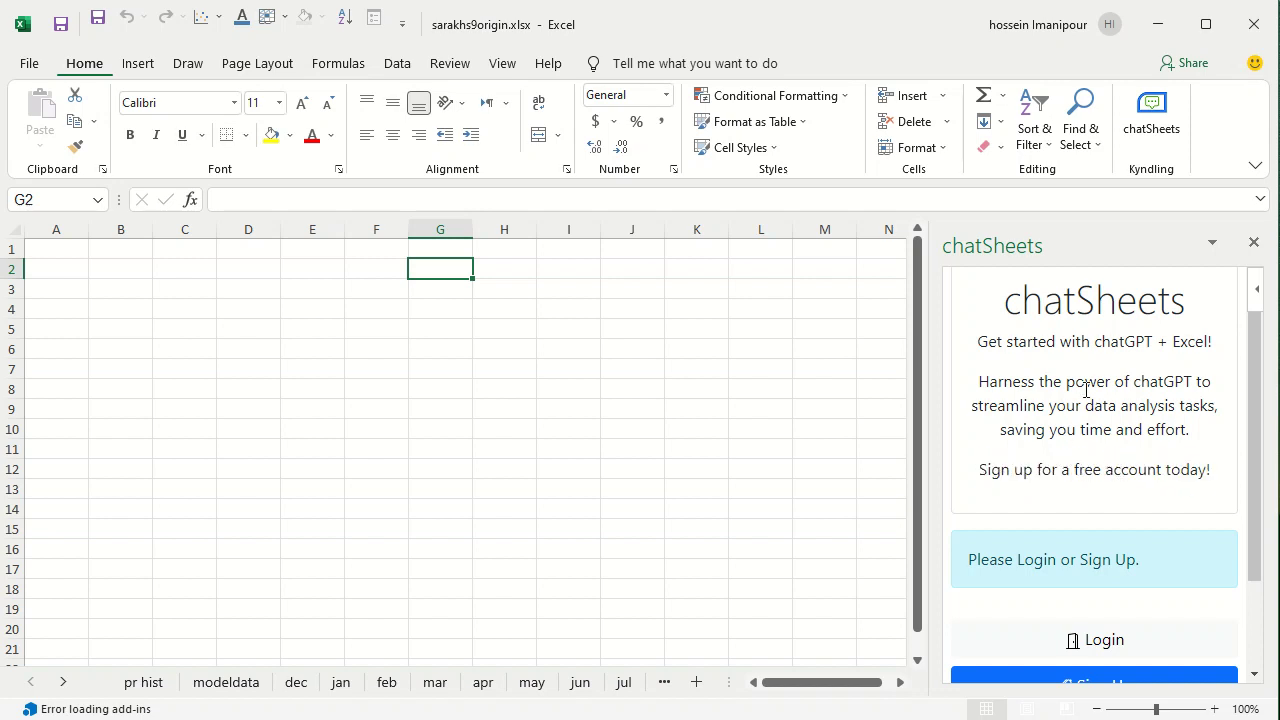
pyautogui.scroll(-3, 1047, 342)
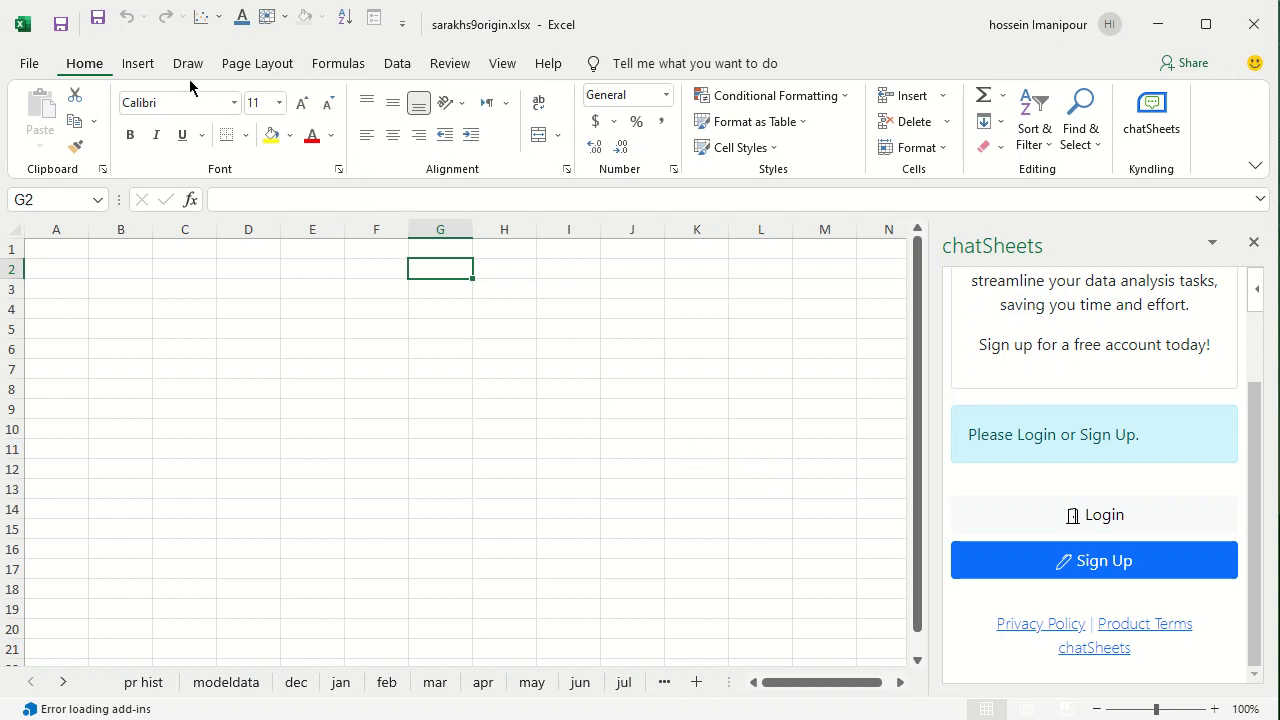
# Open the Office Add-ins store again and look through its list of add-in categories.
pyautogui.click(135, 64)
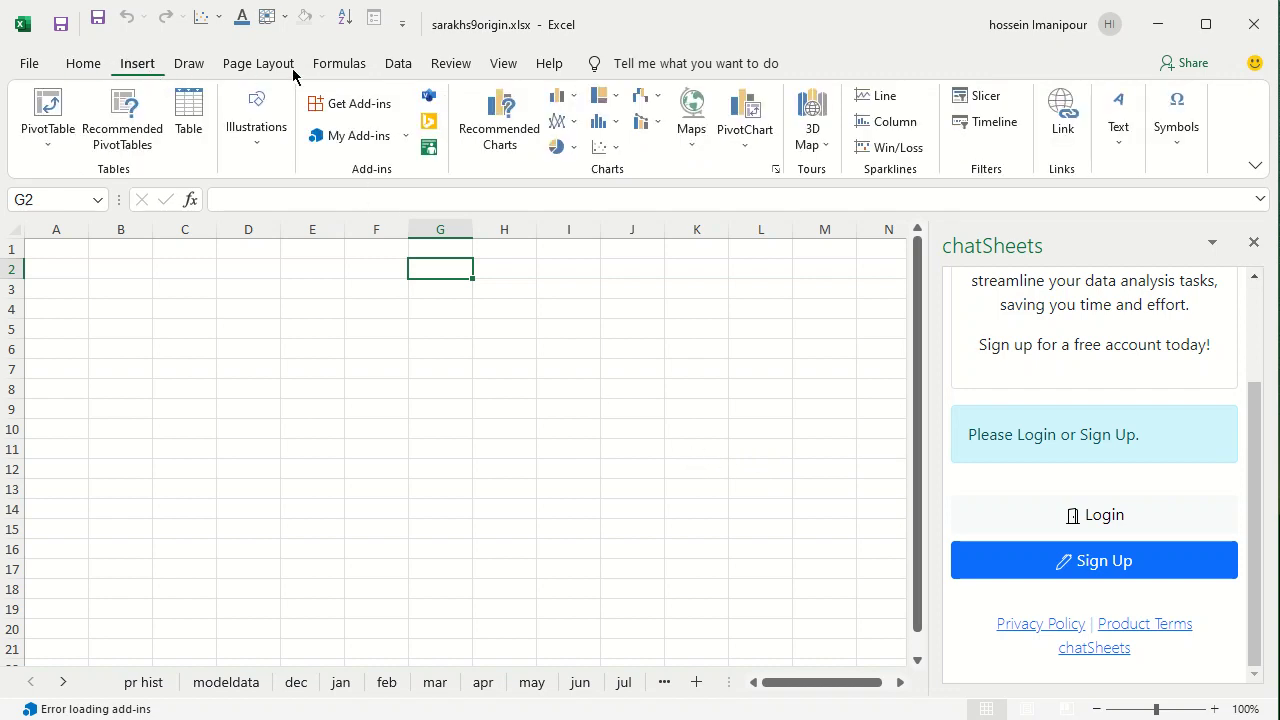
pyautogui.click(358, 103)
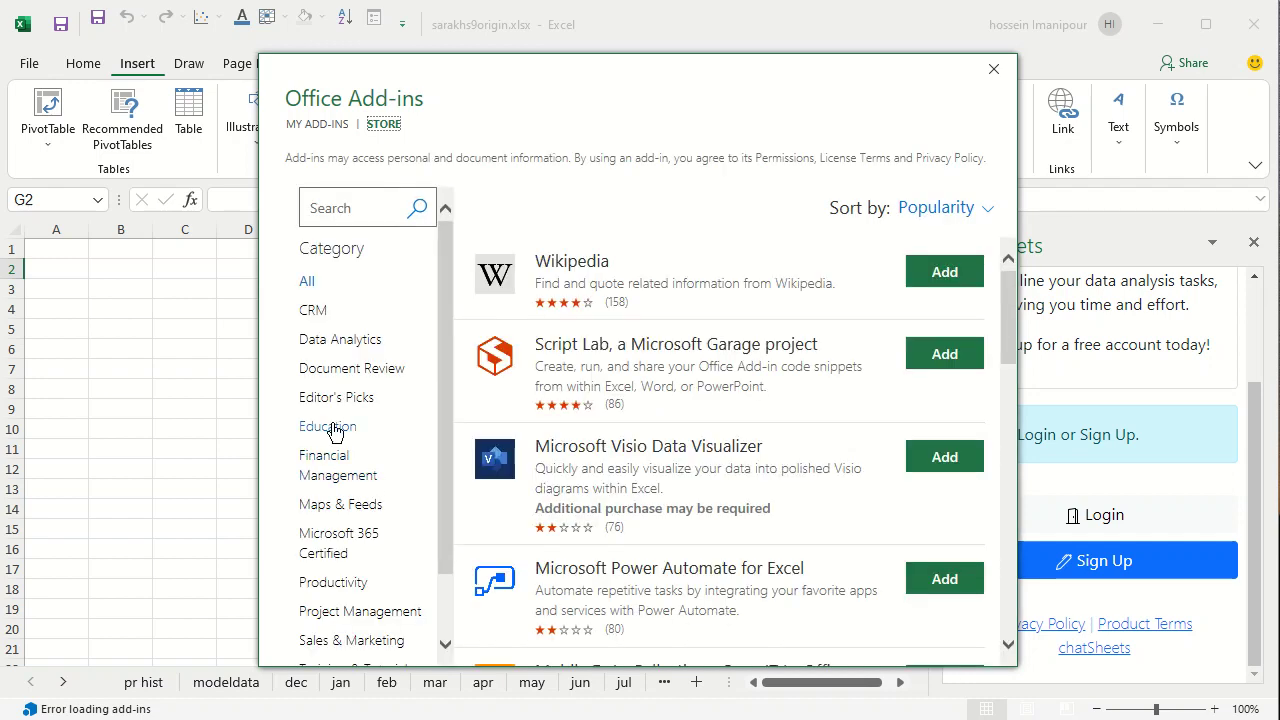
pyautogui.scroll(-1, 345, 440)
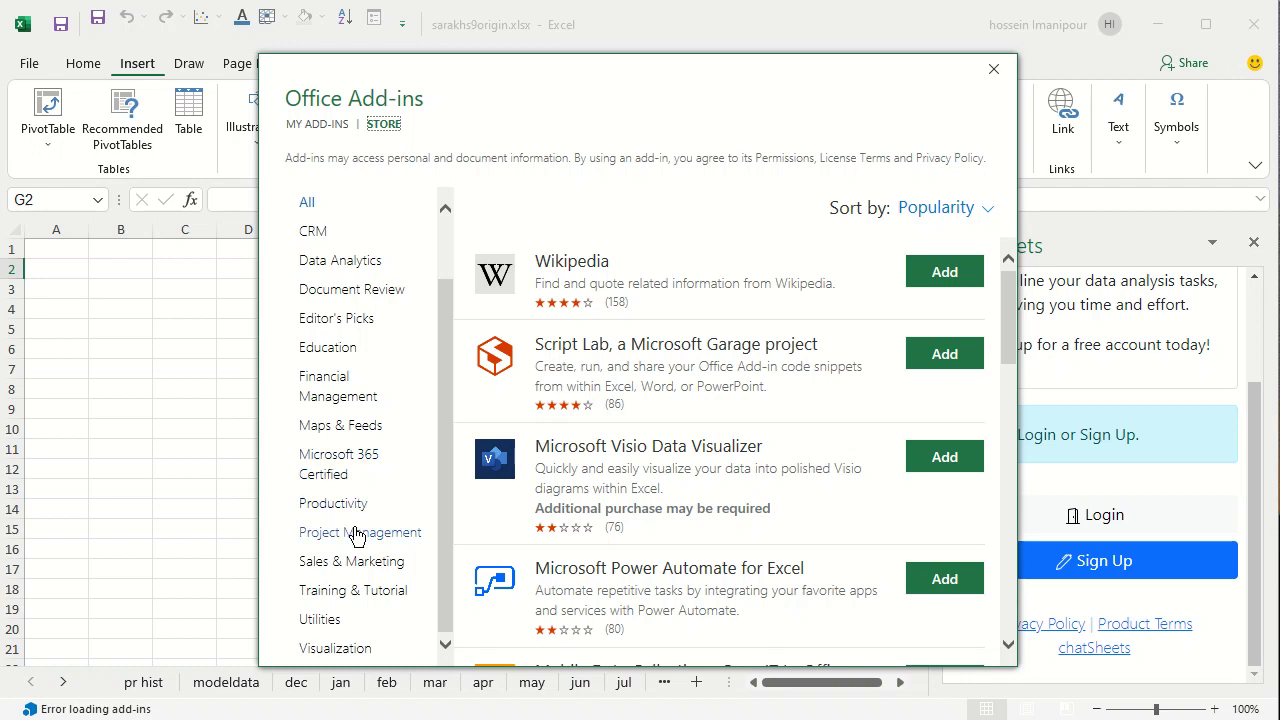
pyautogui.scroll(1, 357, 535)
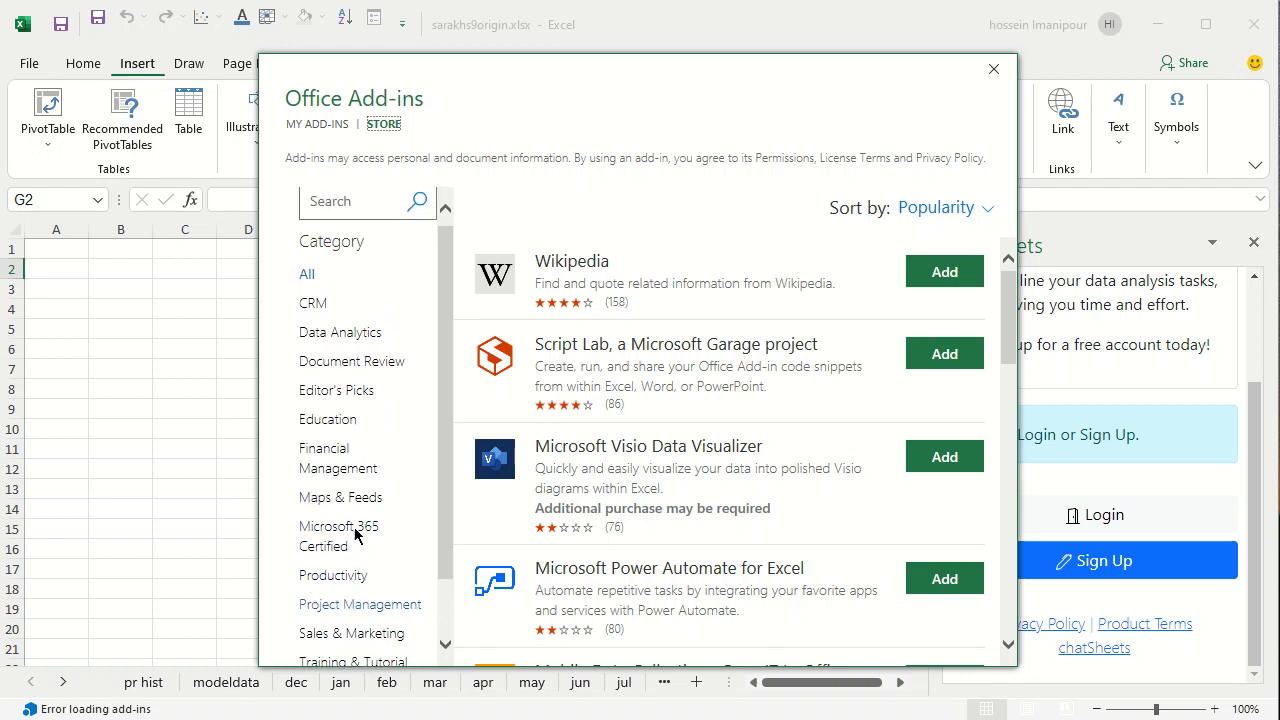